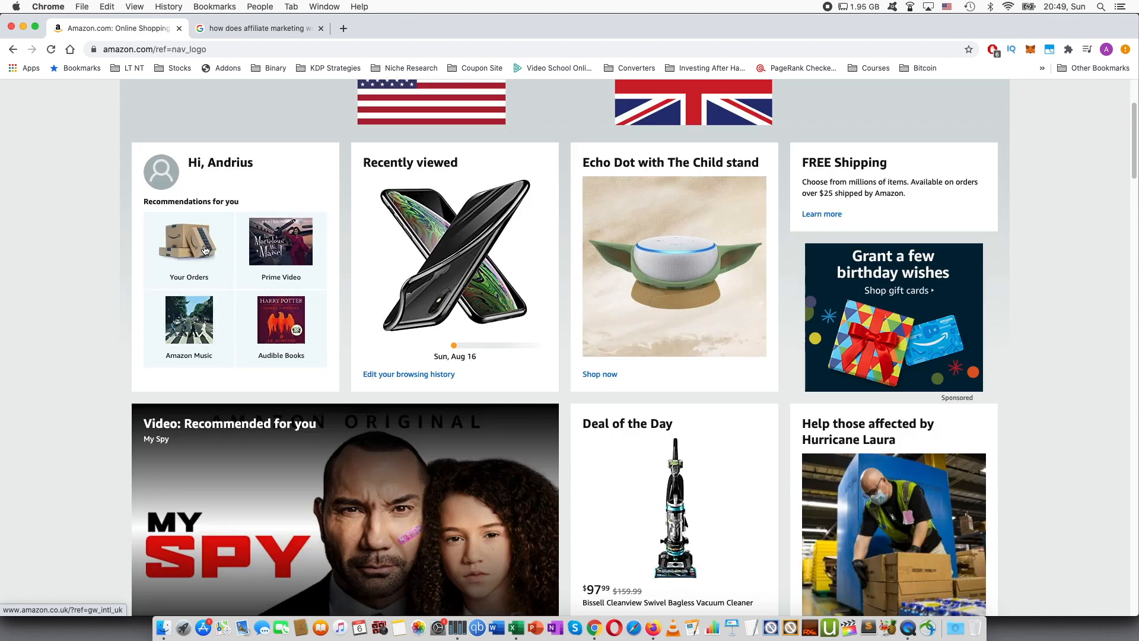
- Open Amazon's Become an Affiliate page from the links at the end of the homepage
{"action": "scroll", "coordinate": [204, 247], "scroll_direction": "down", "scroll_amount": 20}
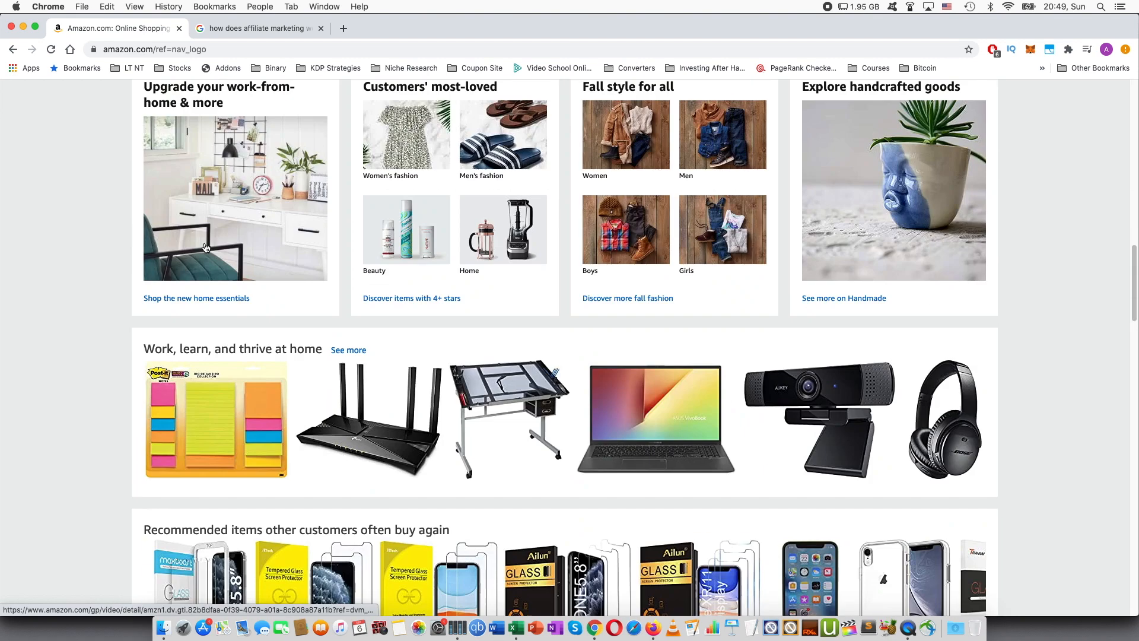
{"action": "scroll", "coordinate": [205, 243], "scroll_direction": "up", "scroll_amount": 3}
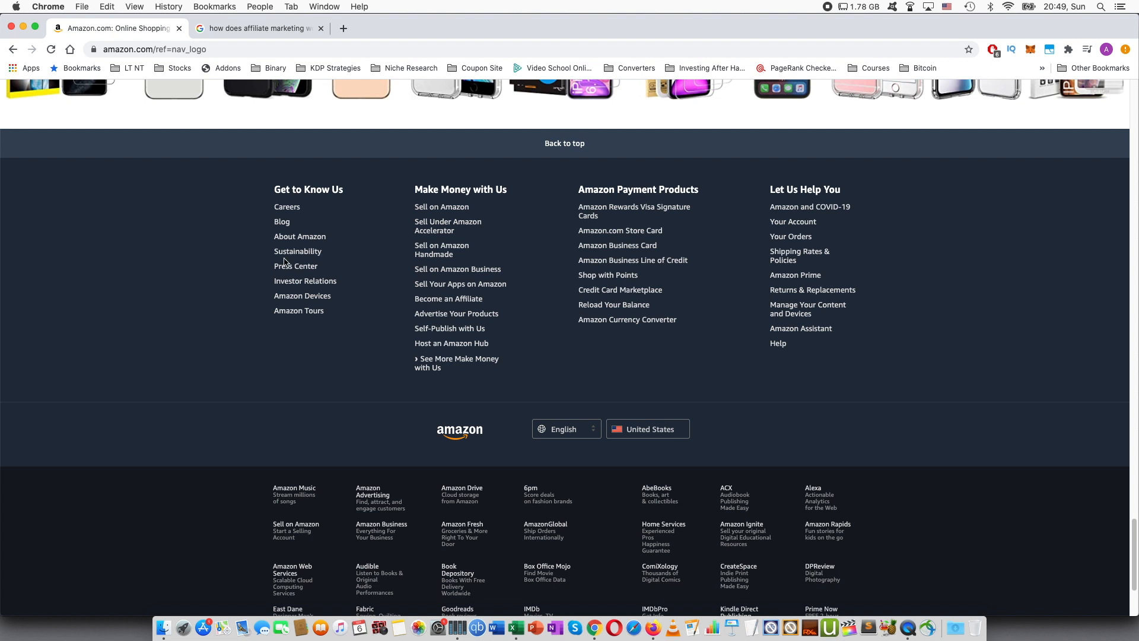
{"action": "left_click", "coordinate": [454, 304]}
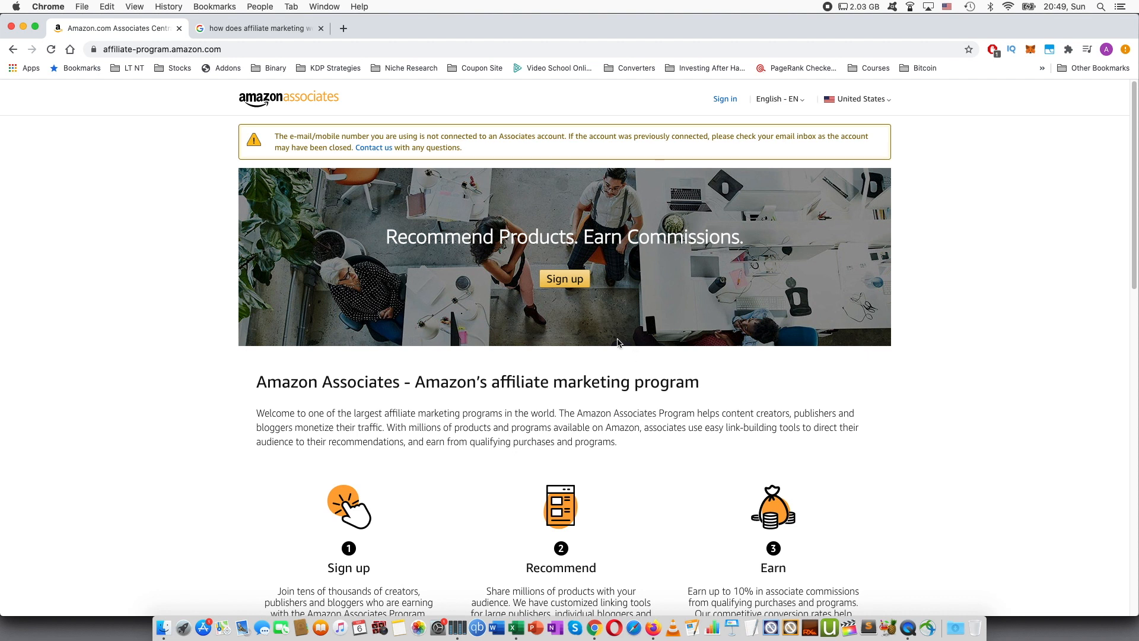
- Start the Amazon Associates sign-up and submit the account information with the listed payee as main contact
{"action": "scroll", "coordinate": [576, 288], "scroll_direction": "down", "scroll_amount": 5}
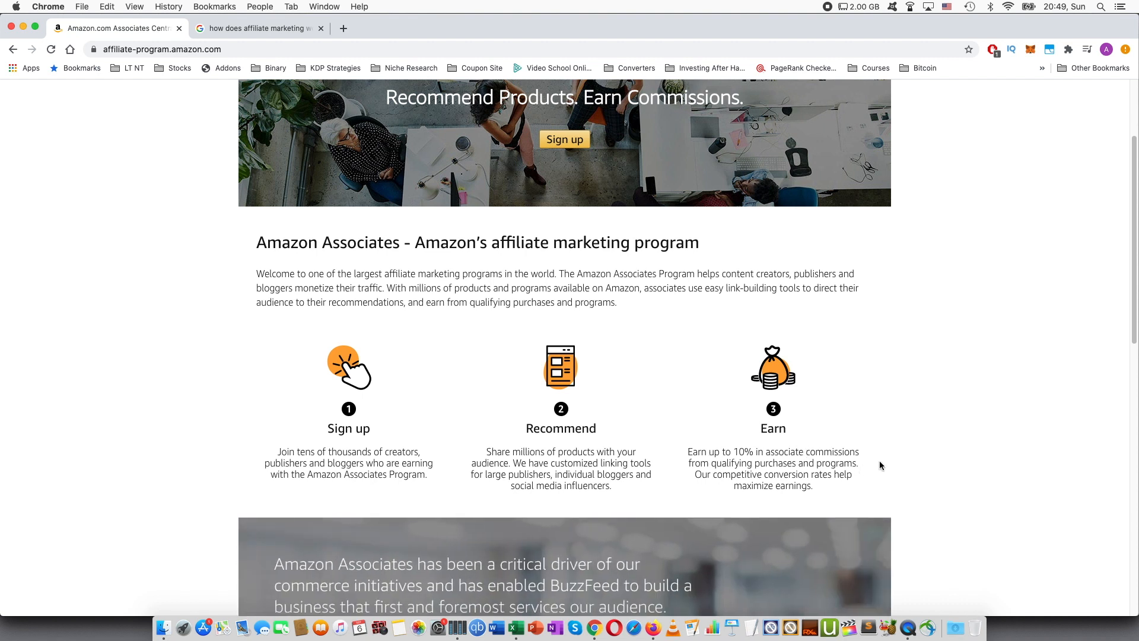
{"action": "scroll", "coordinate": [745, 399], "scroll_direction": "up", "scroll_amount": 4}
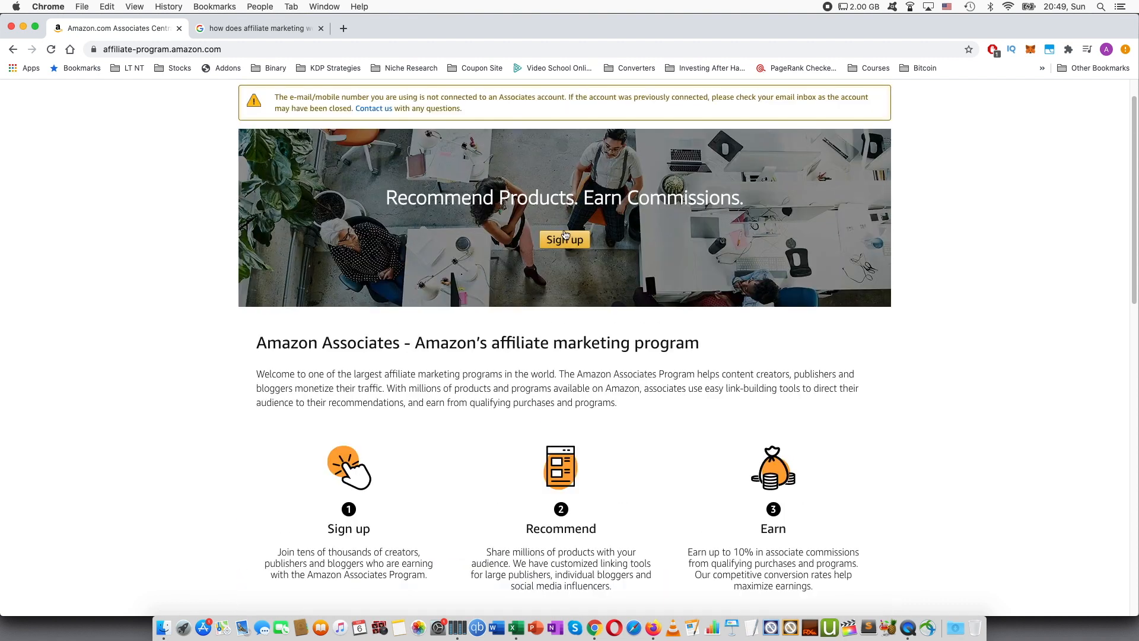
{"action": "left_click", "coordinate": [564, 240]}
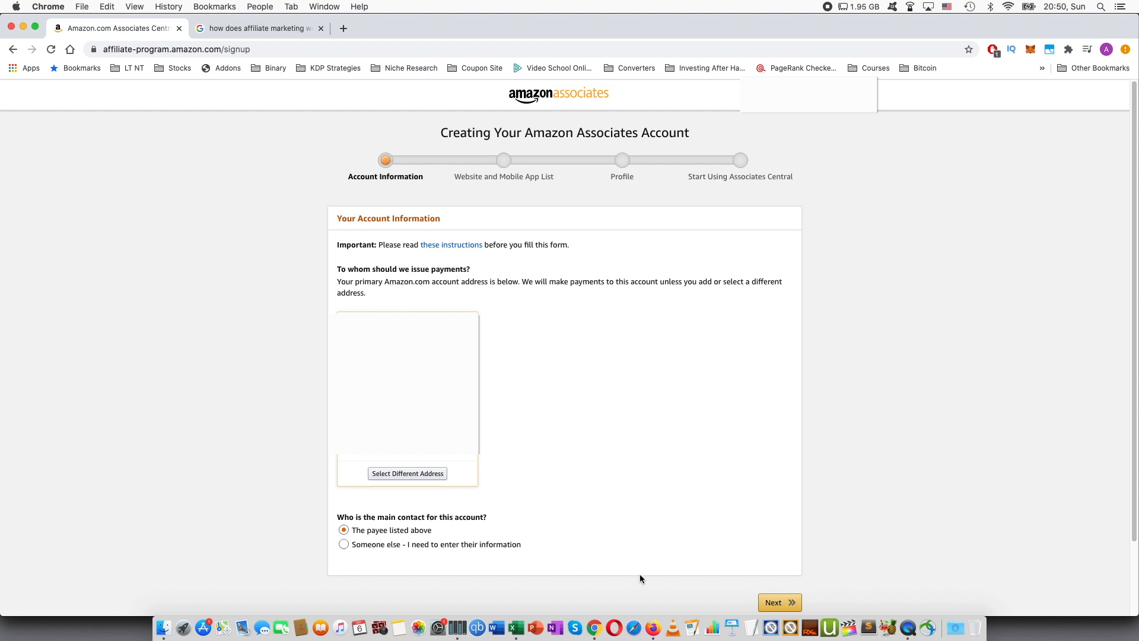
{"action": "left_click", "coordinate": [774, 603]}
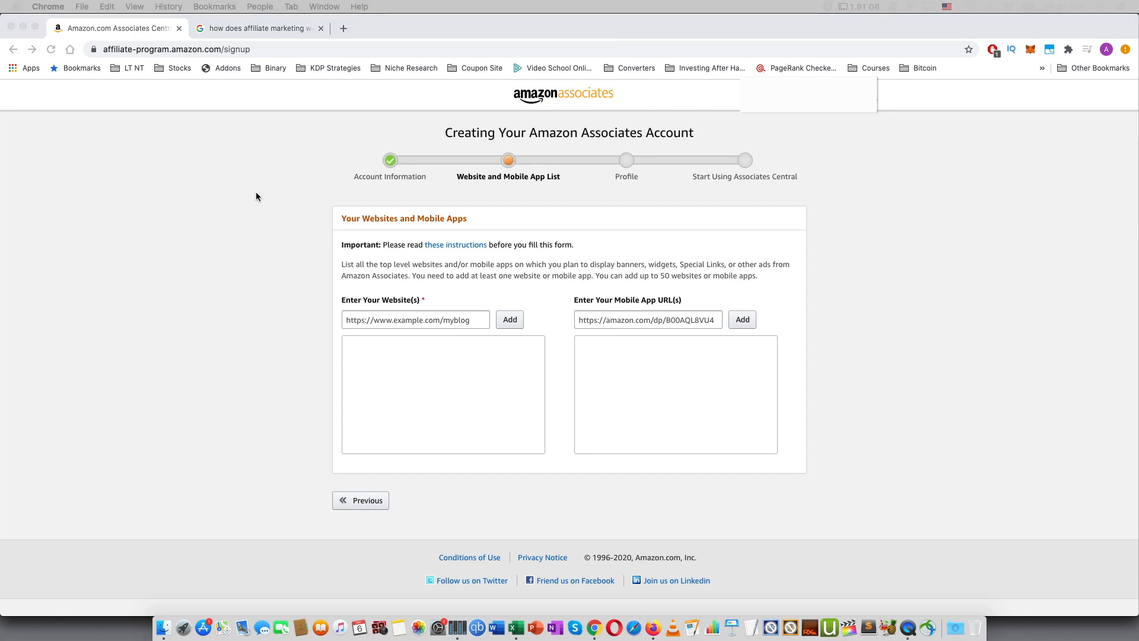
- Add youtube.com/c/InstructionsHow/videos and youtube.com/user/ElectronicSecrets/ to the list of websites
{"action": "left_click", "coordinate": [450, 324]}
{"action": "type", "text": "https://www.youtube.com/c/InstructionsHow/videos"}
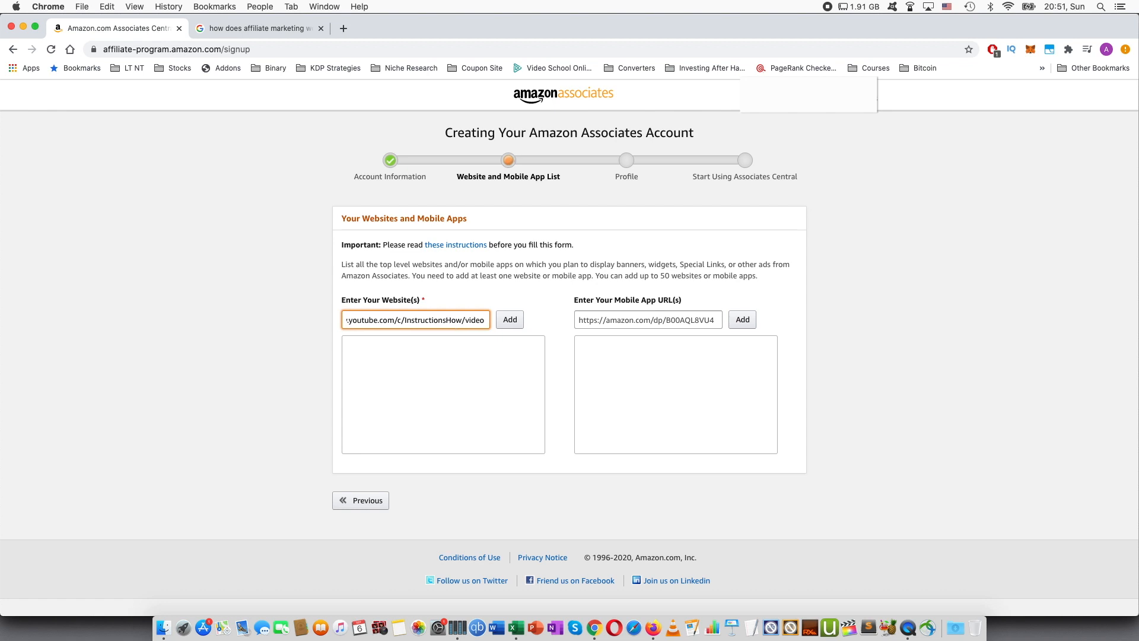
{"action": "left_click", "coordinate": [509, 320]}
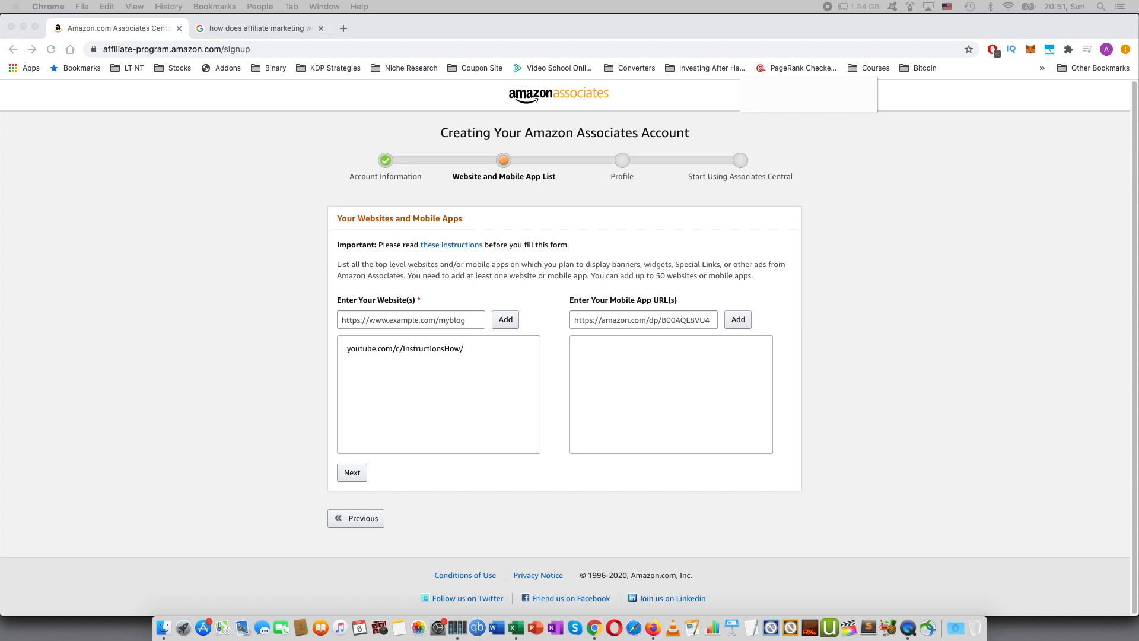
{"action": "left_click", "coordinate": [472, 315]}
{"action": "type", "text": "https://www.youtube.com/user/ElectronicSecrets/"}
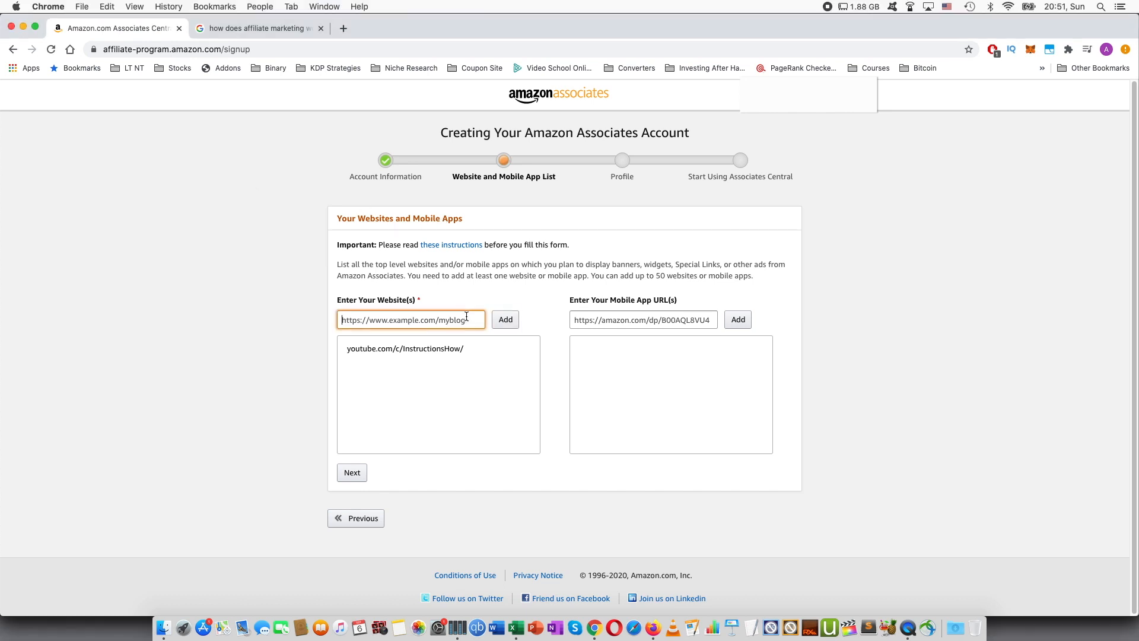
{"action": "left_click", "coordinate": [502, 324]}
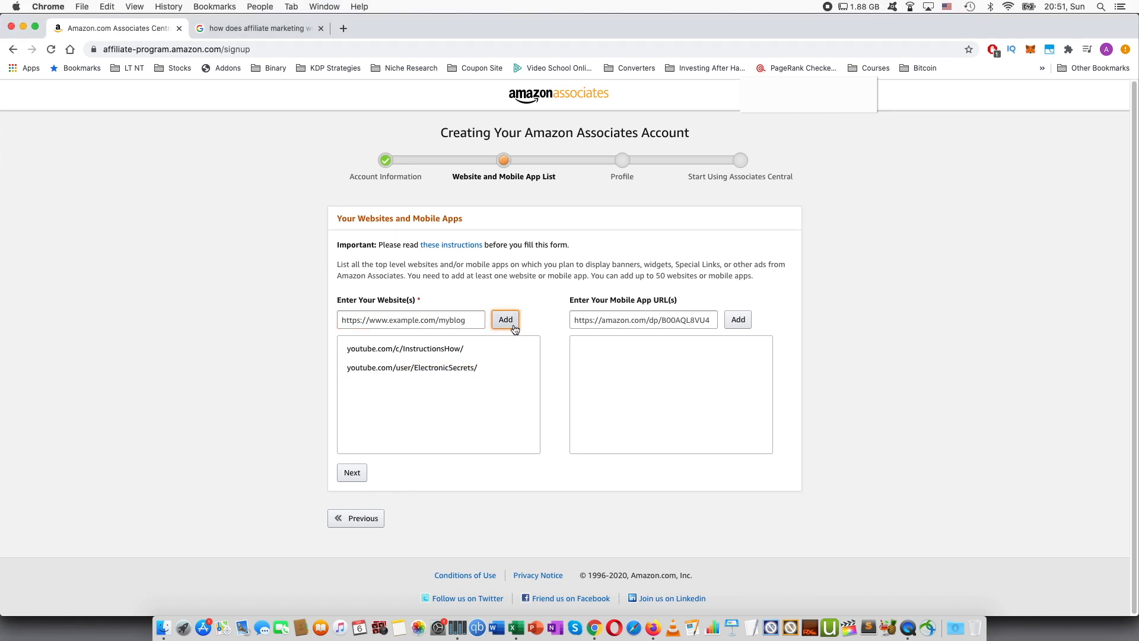
- Submit the website list and declare that none of the sites is directed at children under 13
{"action": "left_click", "coordinate": [353, 473]}
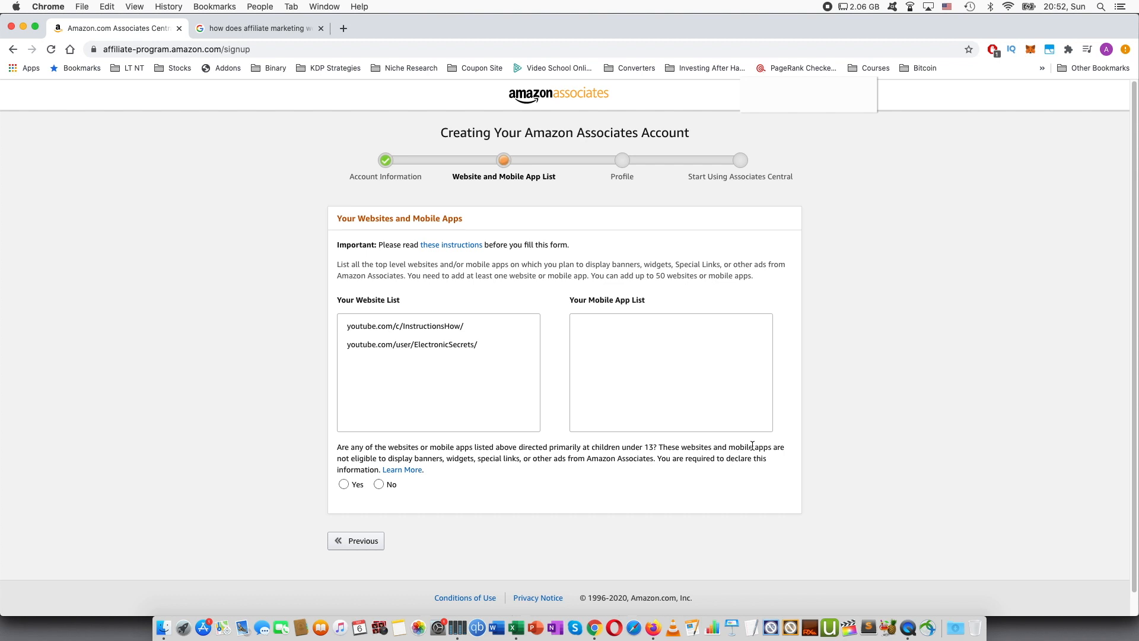
{"action": "left_click", "coordinate": [379, 484]}
{"action": "left_click", "coordinate": [357, 513]}
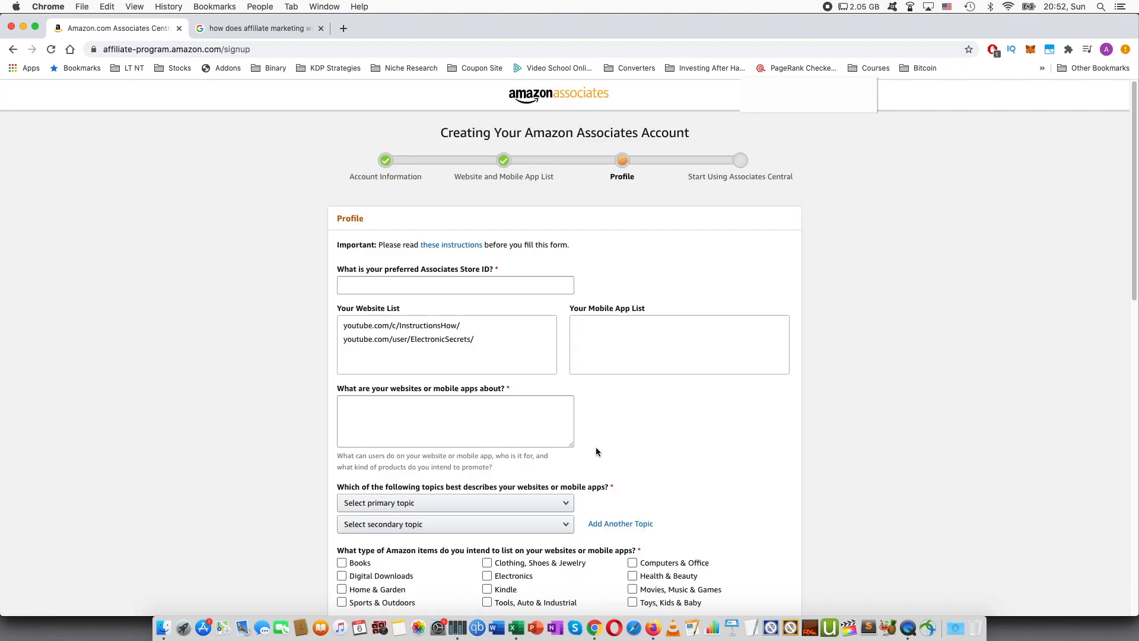
- Enter InstructionsHow as the preferred Store ID and describe the websites as "How to, informational products and videos"
{"action": "left_click", "coordinate": [482, 289]}
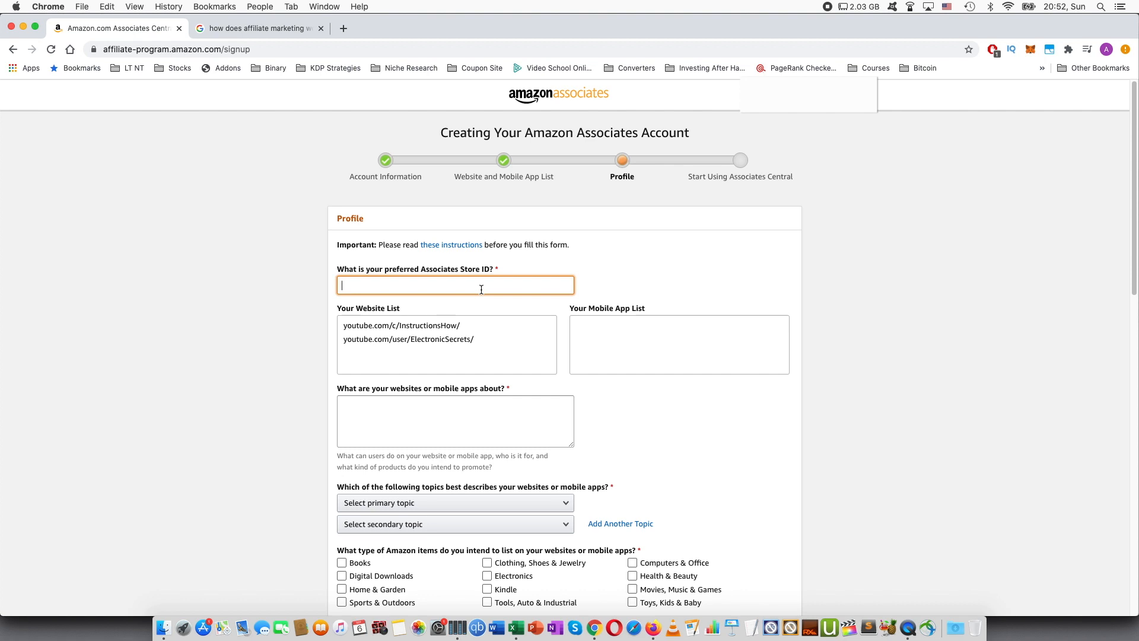
{"action": "type", "text": "InstructionsHow"}
{"action": "left_click", "coordinate": [526, 419]}
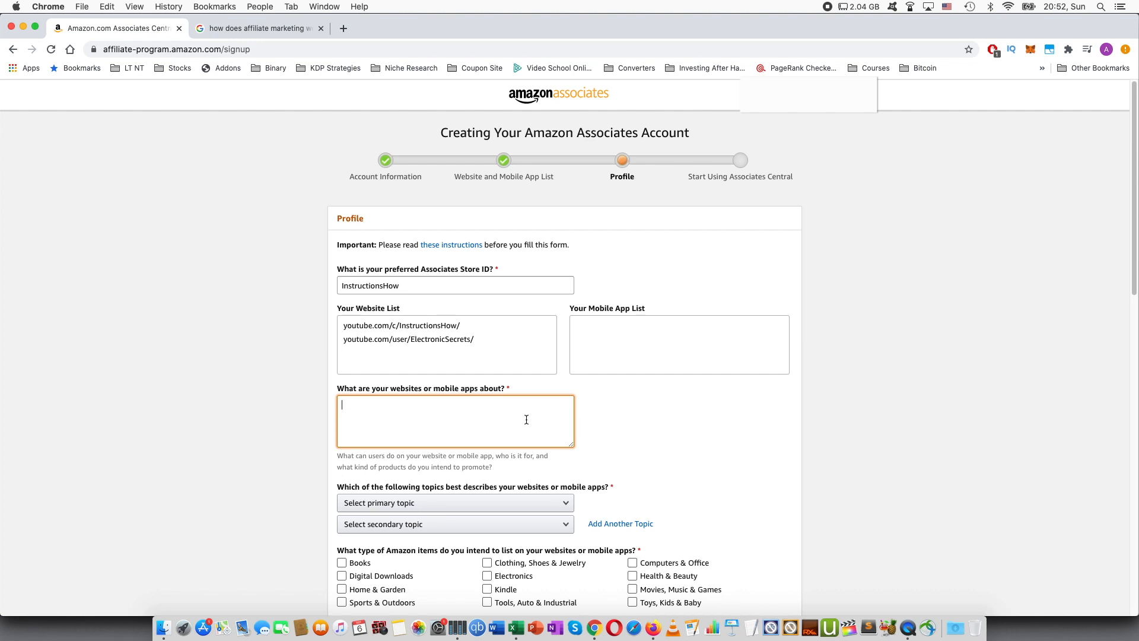
{"action": "type", "text": "How to"}
{"action": "type", "text": ", informational"}
{"action": "type", "text": " pro"}
{"action": "type", "text": "v"}
{"action": "type", "text": "ducts and video"}
{"action": "type", "text": "s"}
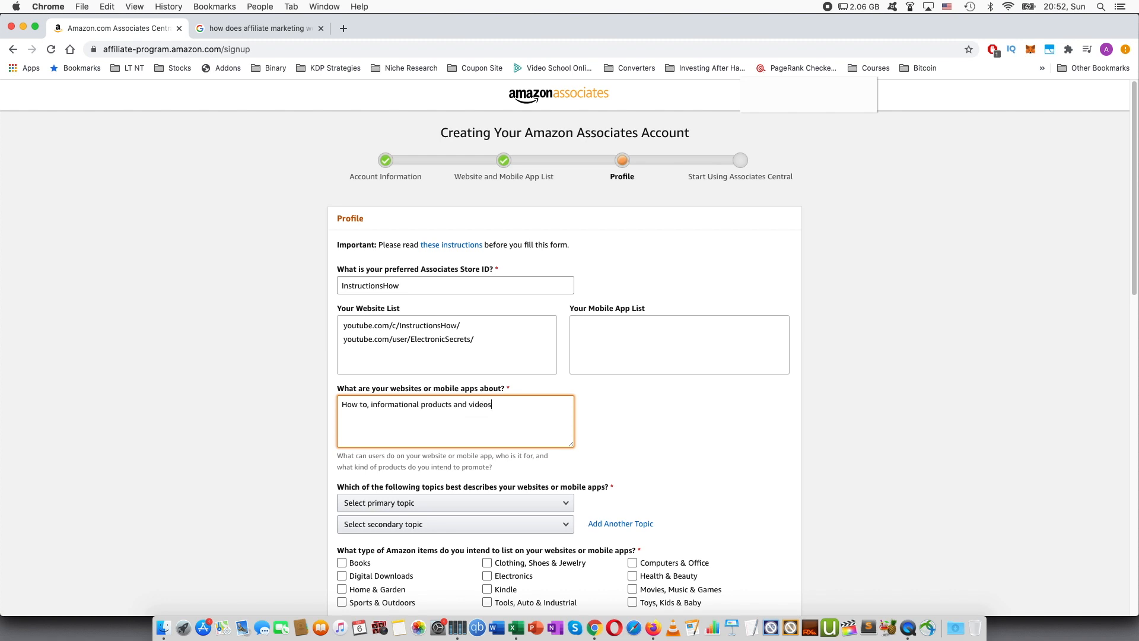
- Set the primary website topic to Computers/Software/Technology and the secondary topic to Gaming
{"action": "left_click", "coordinate": [483, 502]}
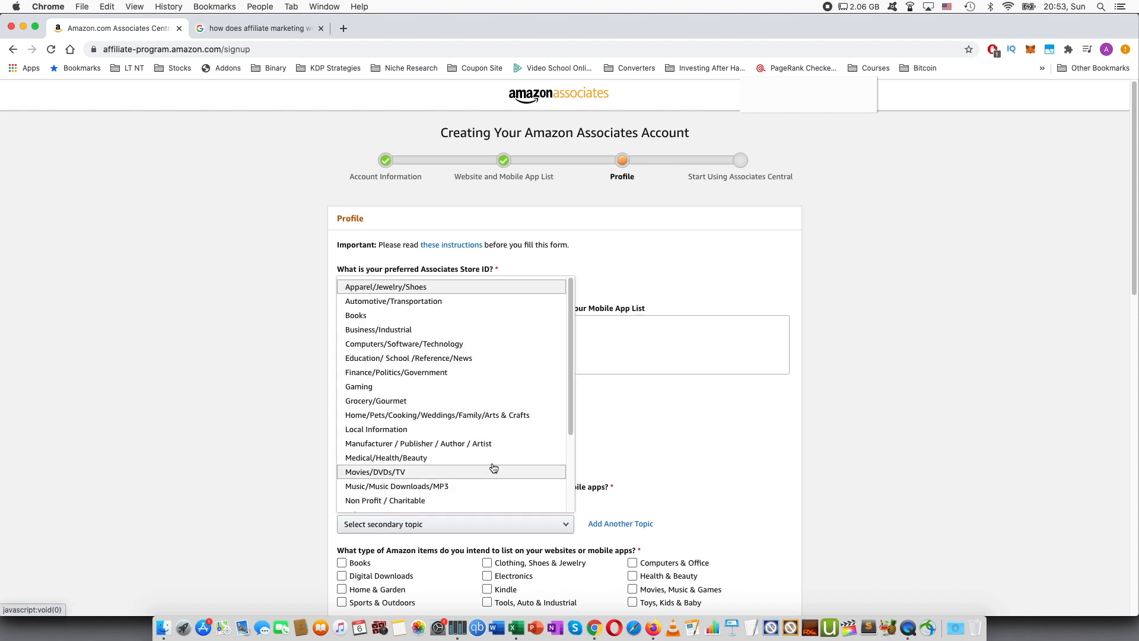
{"action": "left_click", "coordinate": [479, 345]}
{"action": "scroll", "coordinate": [498, 428], "scroll_direction": "down", "scroll_amount": 2}
{"action": "left_click", "coordinate": [498, 428]}
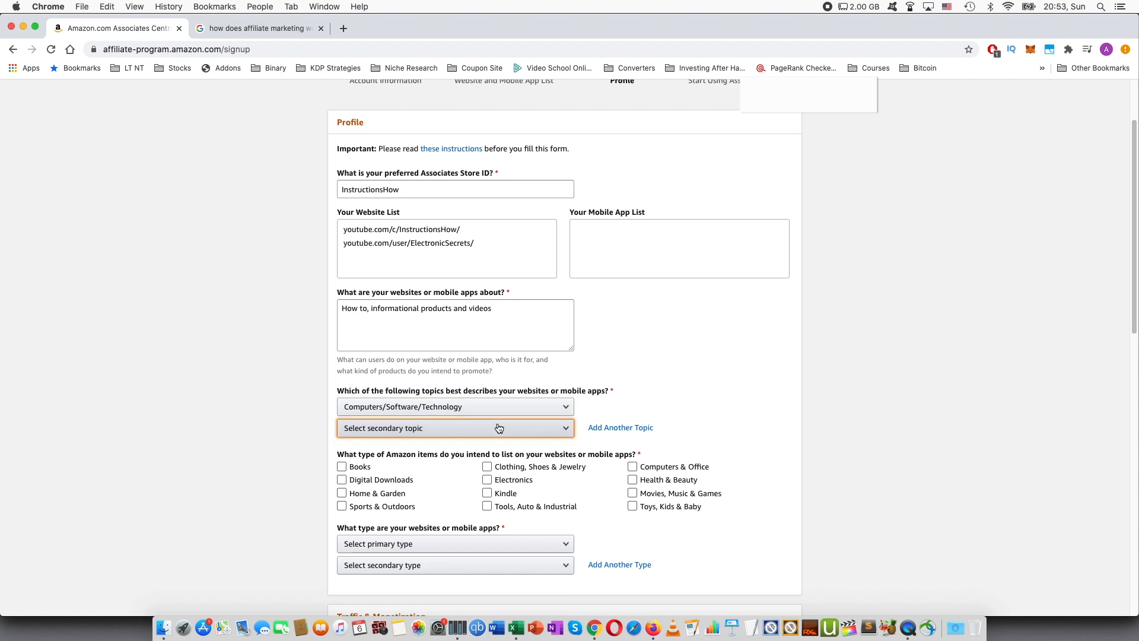
{"action": "left_click", "coordinate": [498, 428]}
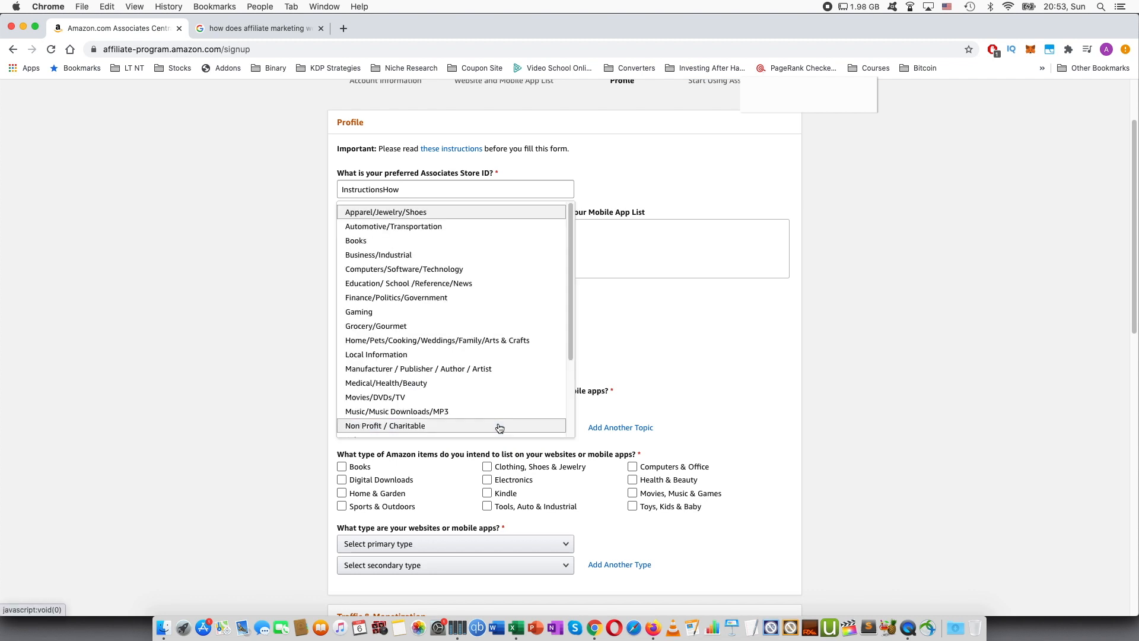
{"action": "scroll", "coordinate": [492, 381], "scroll_direction": "down", "scroll_amount": 1}
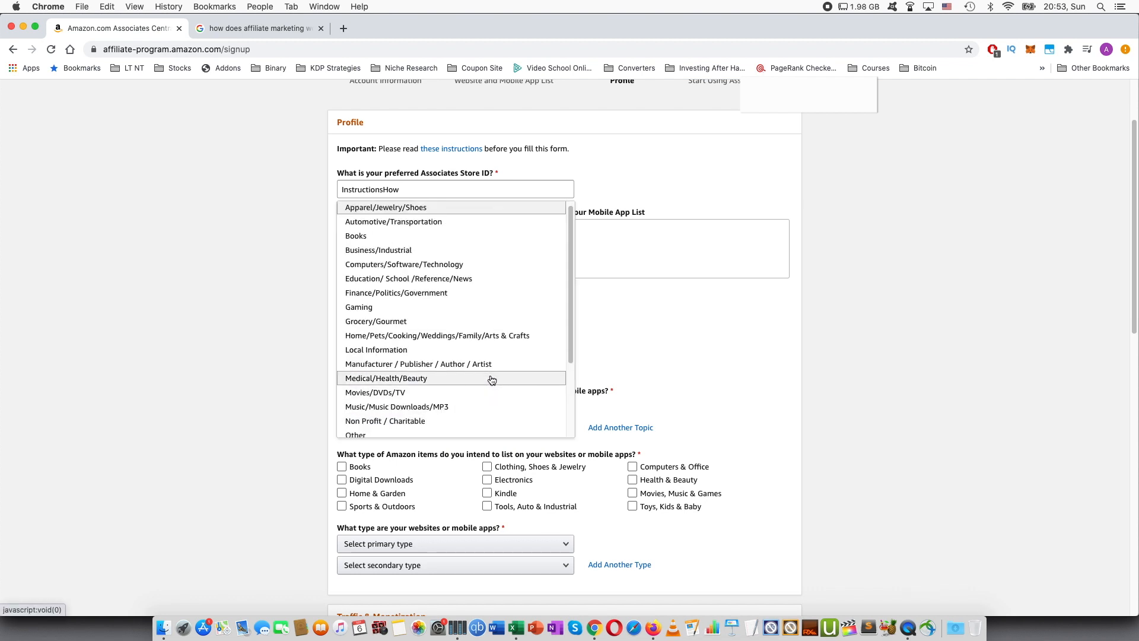
{"action": "scroll", "coordinate": [492, 380], "scroll_direction": "down", "scroll_amount": 4}
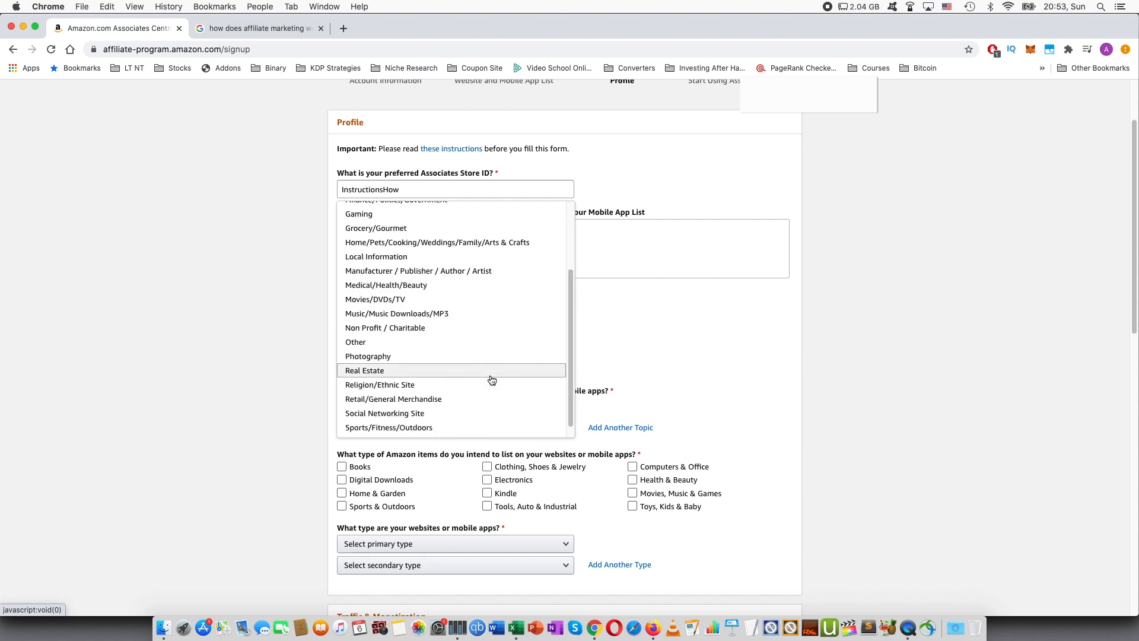
{"action": "scroll", "coordinate": [492, 380], "scroll_direction": "down", "scroll_amount": 1}
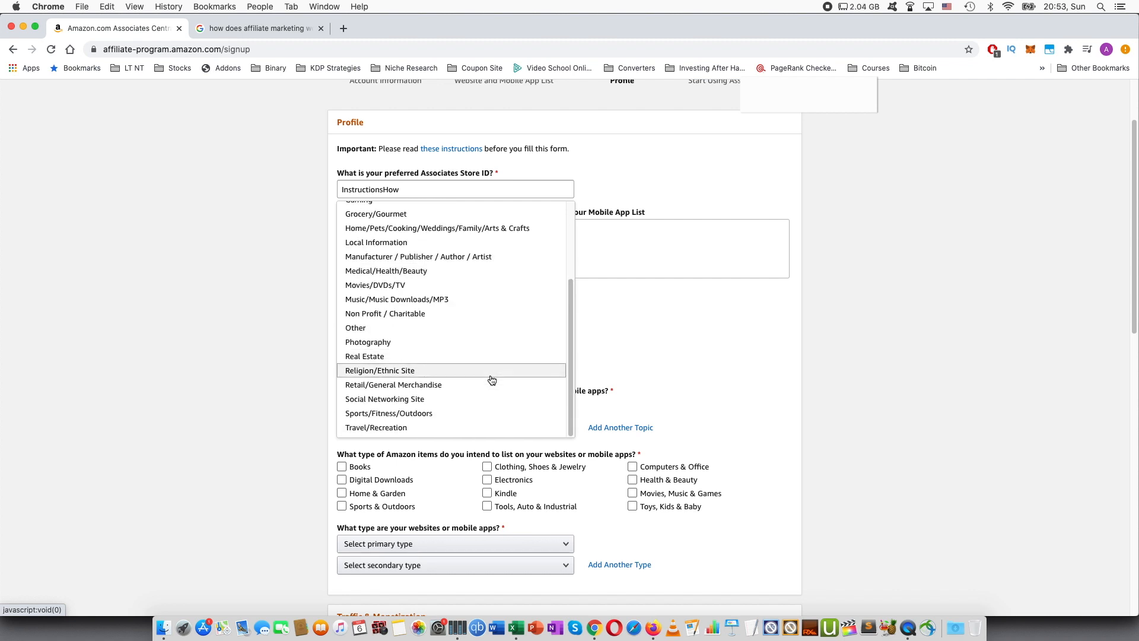
{"action": "scroll", "coordinate": [492, 380], "scroll_direction": "up", "scroll_amount": 5}
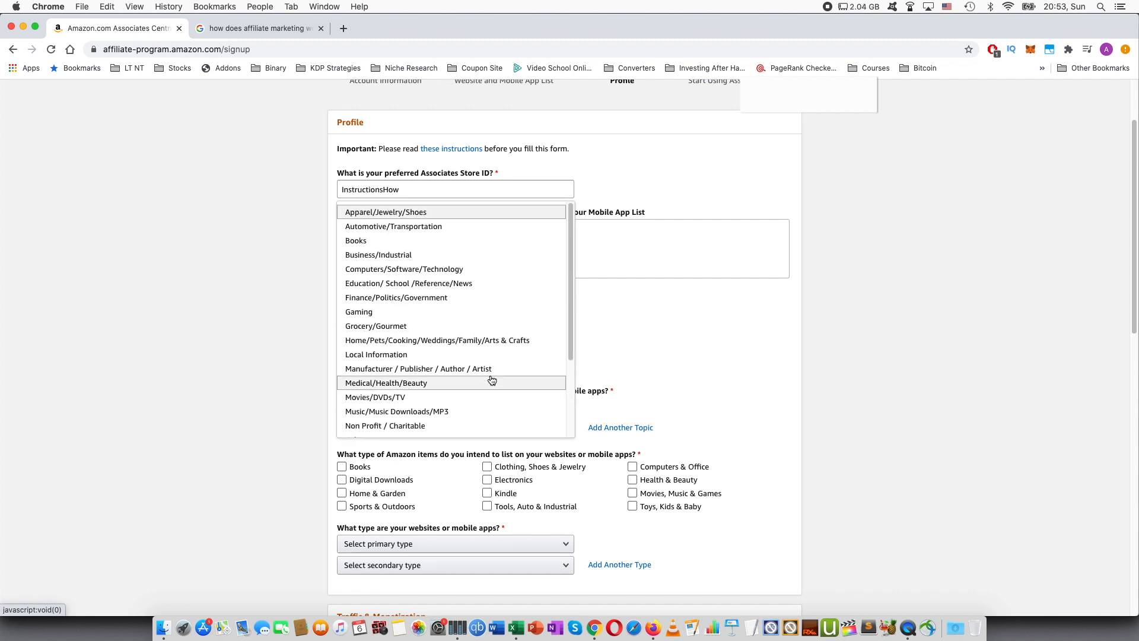
{"action": "left_click", "coordinate": [467, 318]}
- Choose Electronics, Computers & Office, and Movies, Music & Games as the Amazon item types intended for listing
{"action": "scroll", "coordinate": [493, 344], "scroll_direction": "down", "scroll_amount": 3}
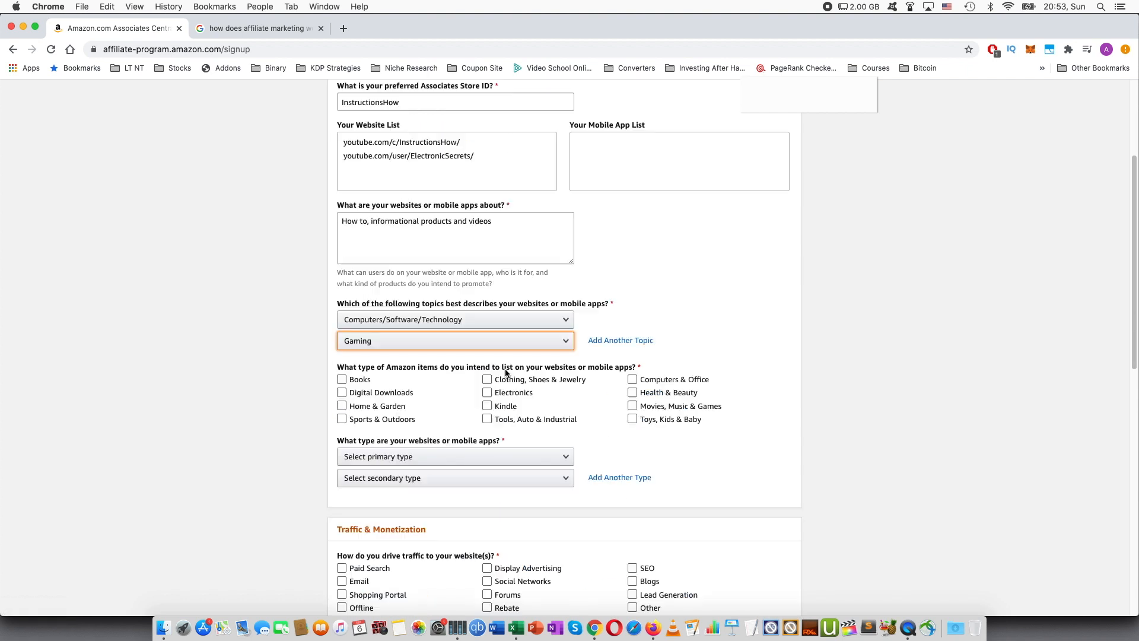
{"action": "left_click", "coordinate": [507, 378]}
{"action": "left_click", "coordinate": [529, 395]}
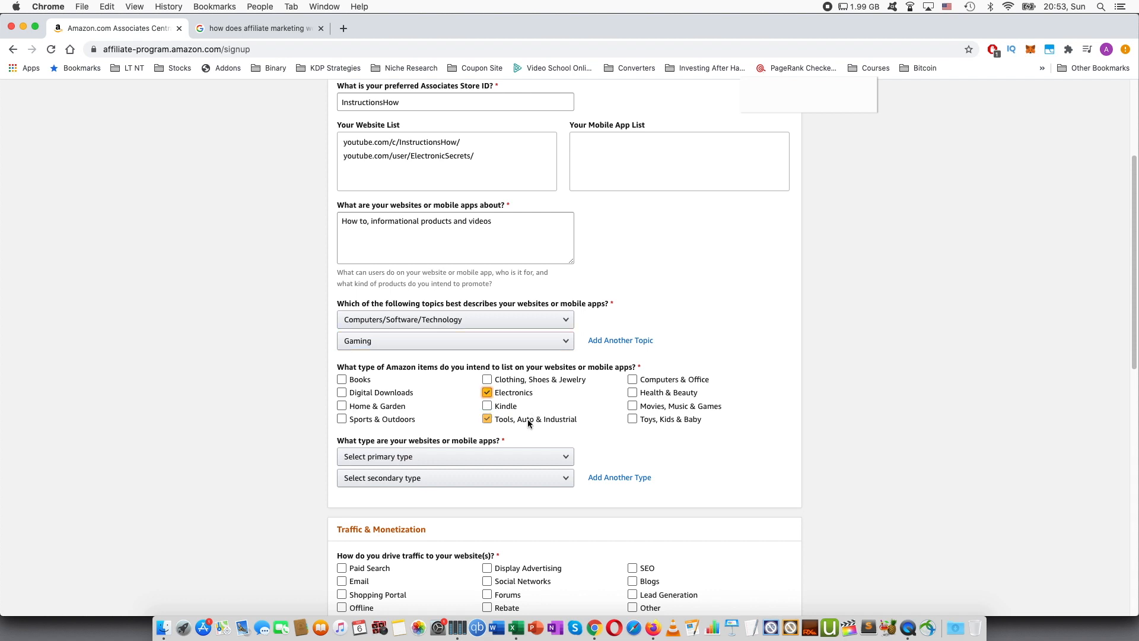
{"action": "left_click", "coordinate": [633, 392]}
{"action": "left_click", "coordinate": [633, 379]}
- Set the primary website type to Content or Niche Website, leaving the secondary type unselected
{"action": "left_click", "coordinate": [500, 457]}
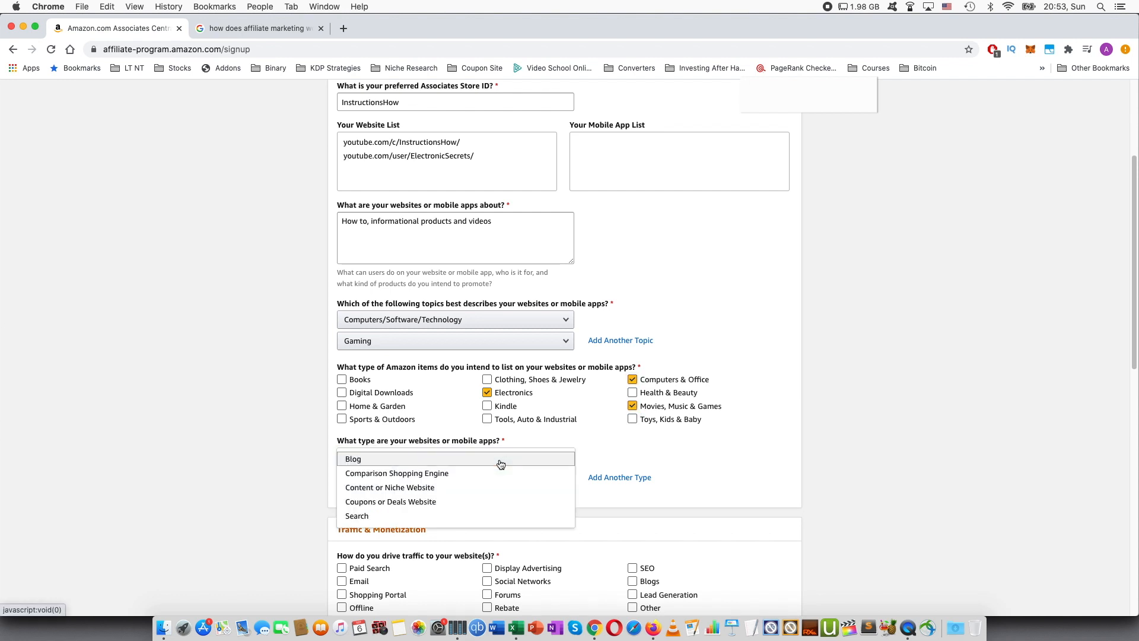
{"action": "left_click", "coordinate": [483, 488]}
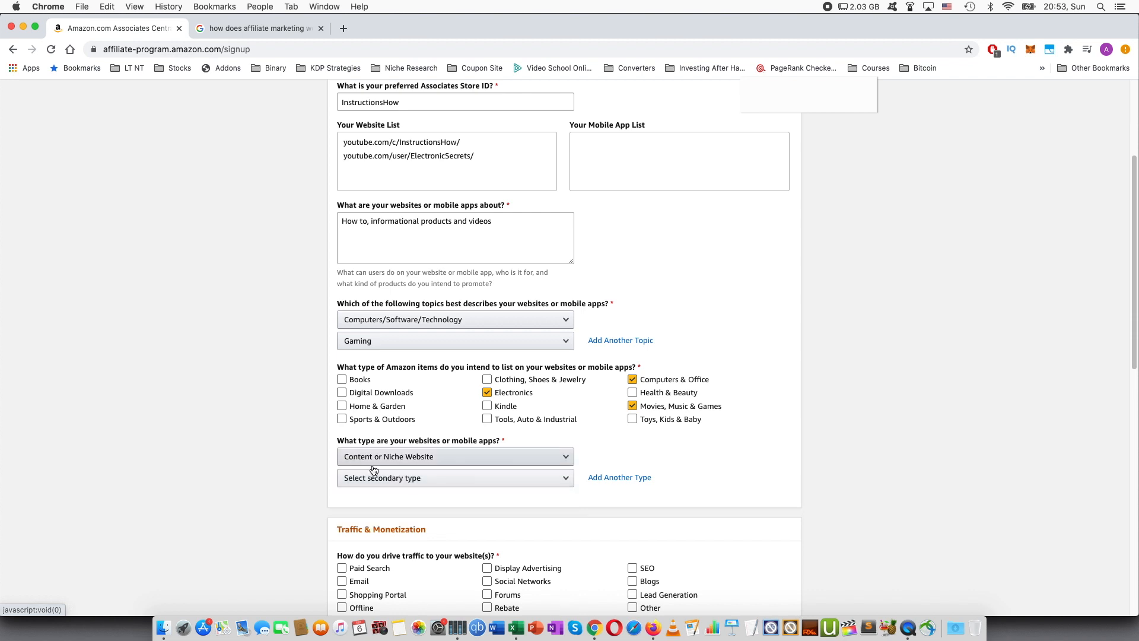
{"action": "scroll", "coordinate": [380, 472], "scroll_direction": "down", "scroll_amount": 2}
{"action": "left_click", "coordinate": [408, 420]}
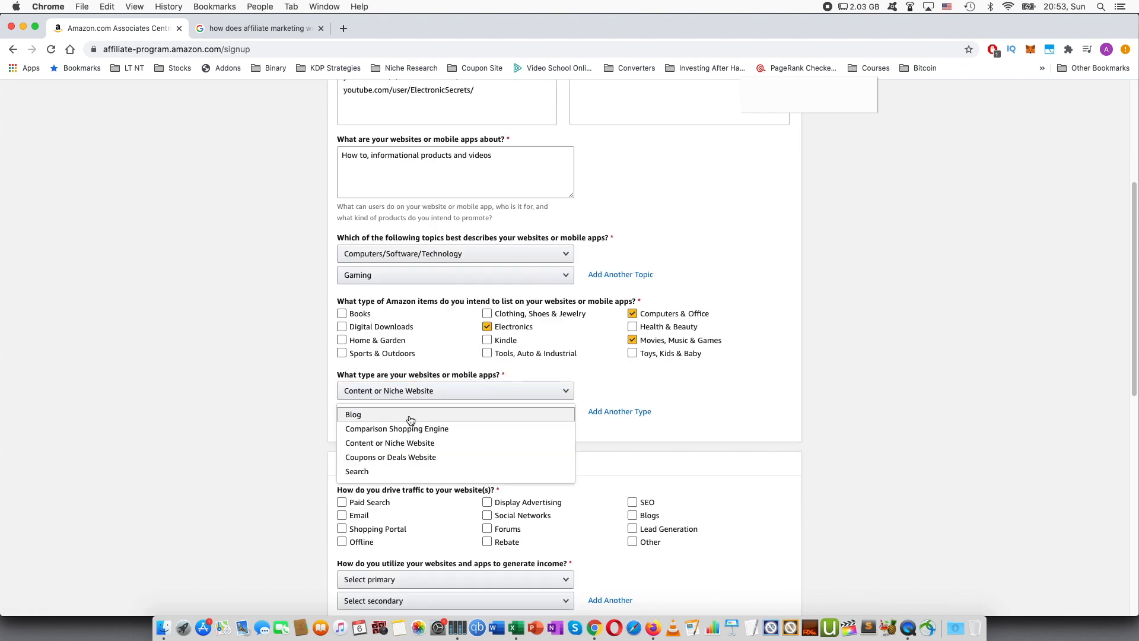
{"action": "left_click", "coordinate": [213, 385]}
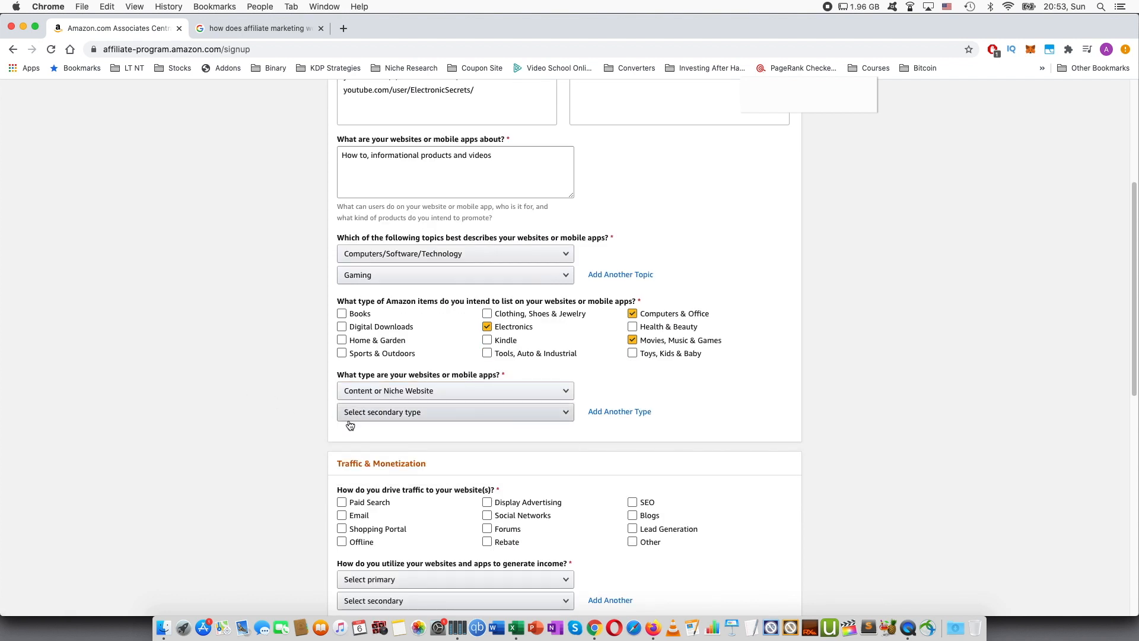
- Select only SEO and Social Networks as the ways traffic is driven to the websites
{"action": "scroll", "coordinate": [386, 422], "scroll_direction": "down", "scroll_amount": 2}
{"action": "scroll", "coordinate": [343, 421], "scroll_direction": "down", "scroll_amount": 1}
{"action": "left_click", "coordinate": [342, 421]}
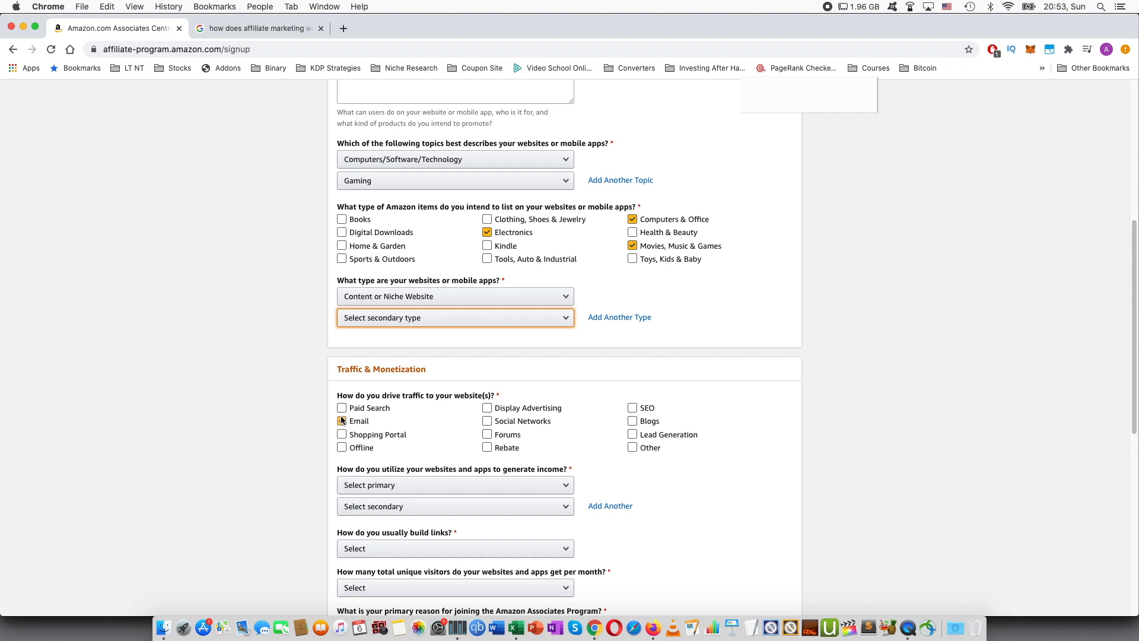
{"action": "left_click", "coordinate": [343, 421]}
{"action": "left_click", "coordinate": [342, 408]}
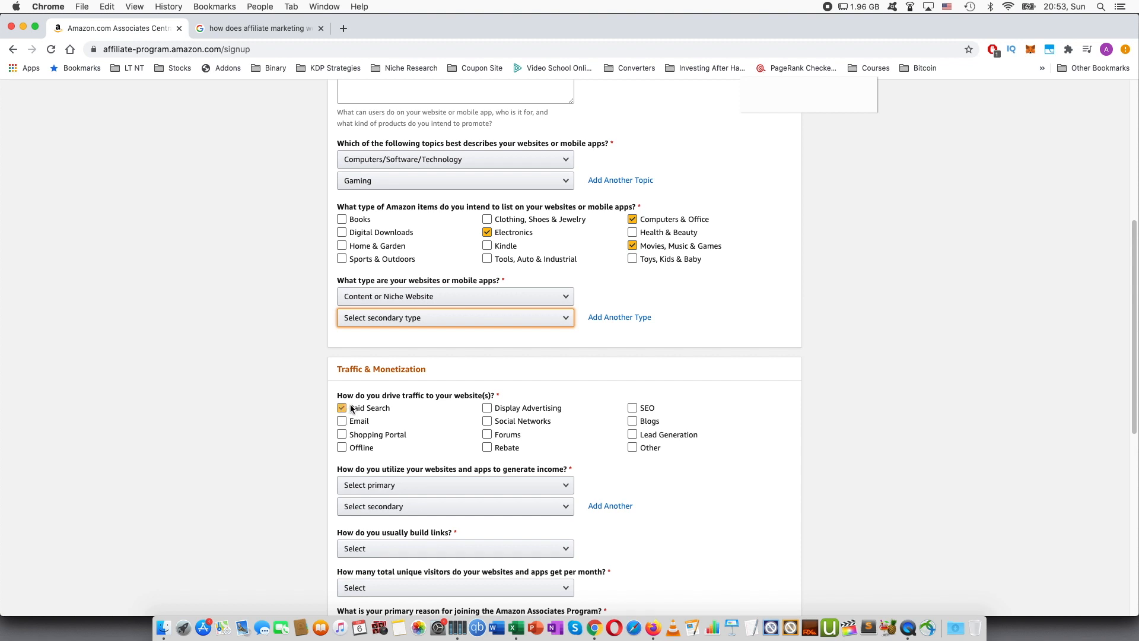
{"action": "left_click", "coordinate": [395, 407]}
{"action": "left_click", "coordinate": [633, 409]}
{"action": "left_click", "coordinate": [632, 435]}
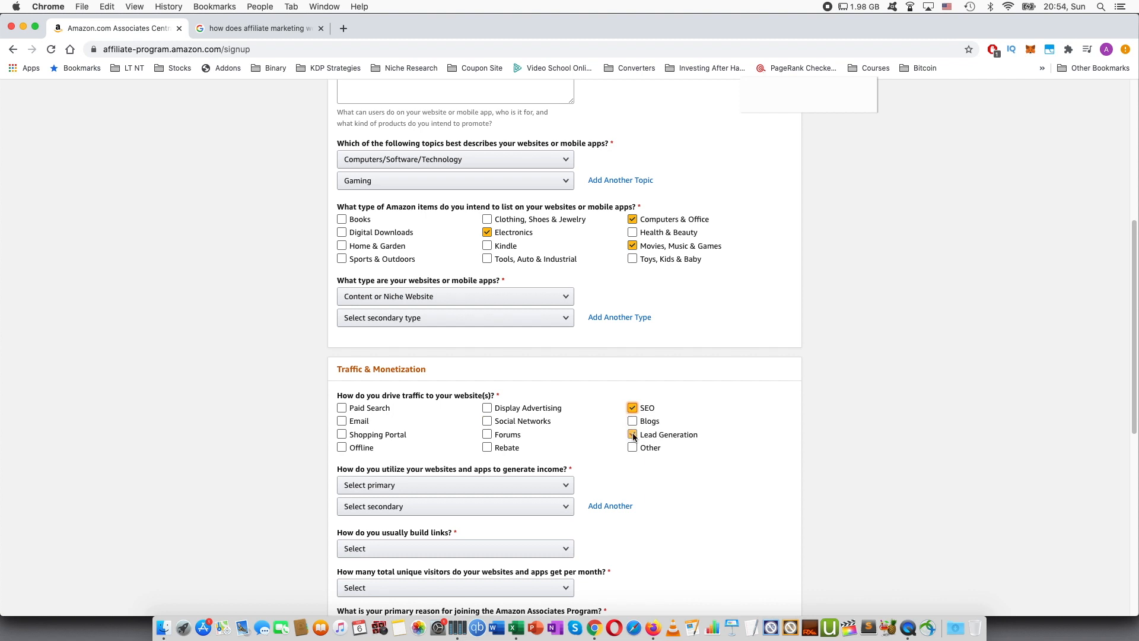
{"action": "left_click", "coordinate": [633, 435]}
{"action": "left_click", "coordinate": [521, 421]}
{"action": "left_click", "coordinate": [658, 436]}
{"action": "scroll", "coordinate": [658, 433], "scroll_direction": "down", "scroll_amount": 3}
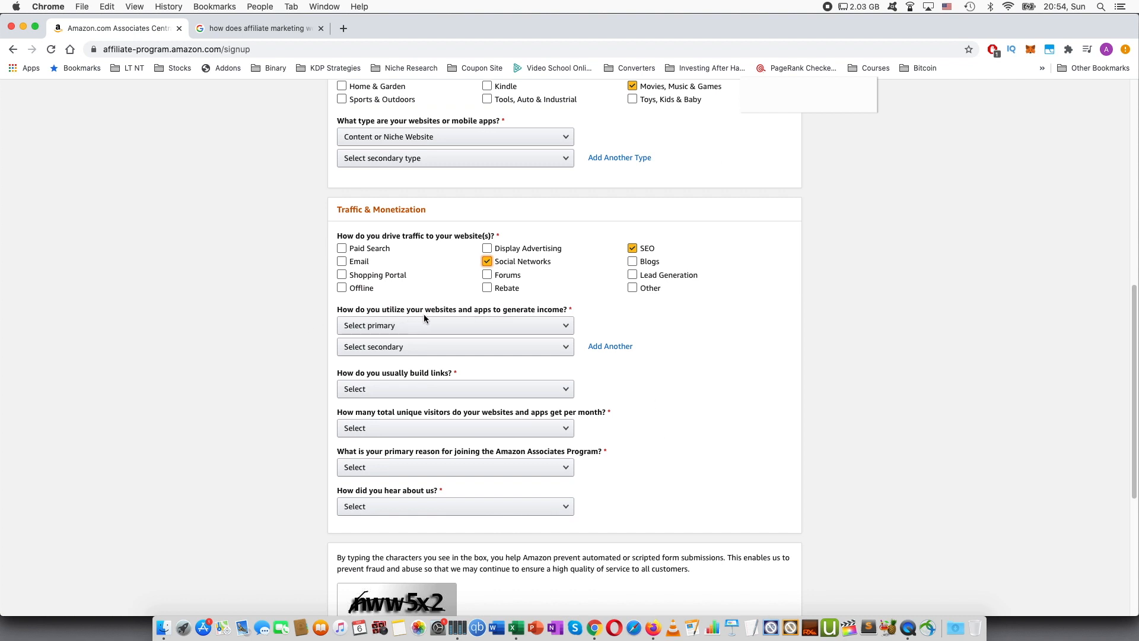
- Set the primary way the websites generate income to Contextual Advertising (e.g. Google Adsense)
{"action": "left_click", "coordinate": [458, 326]}
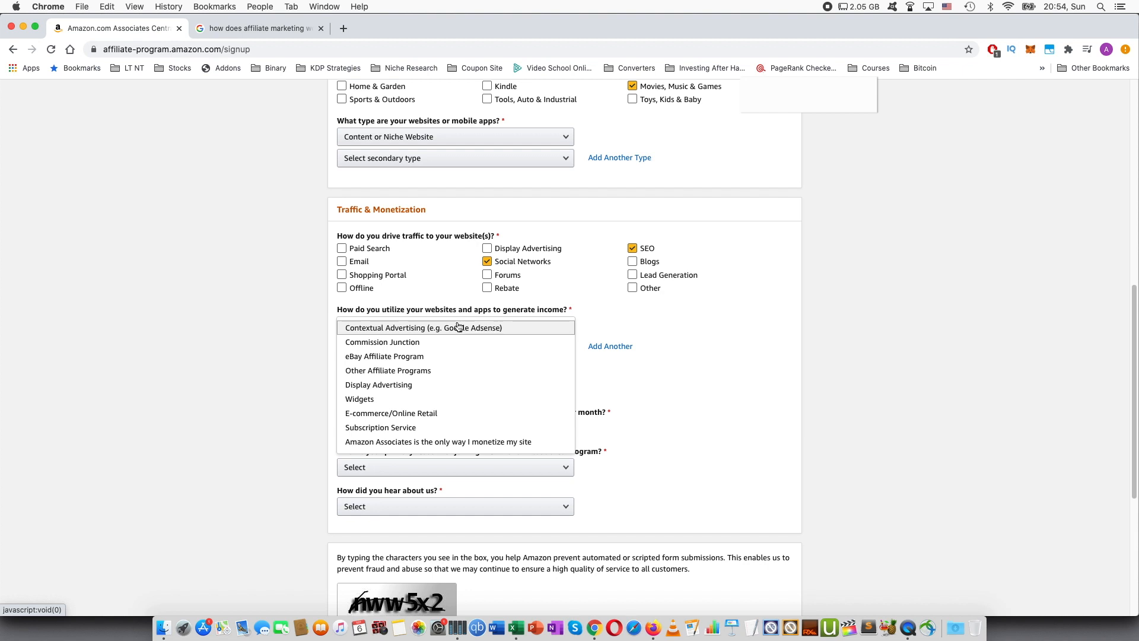
{"action": "left_click", "coordinate": [458, 327]}
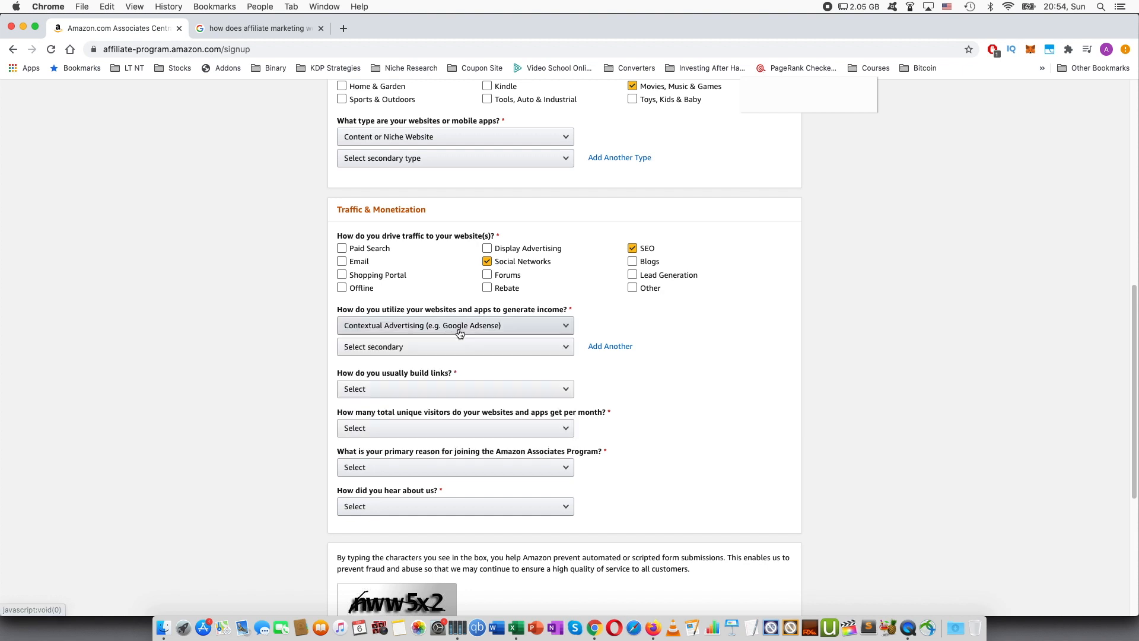
- Leave the secondary income method unselected and set the usual way of building links to Other
{"action": "left_click", "coordinate": [455, 346]}
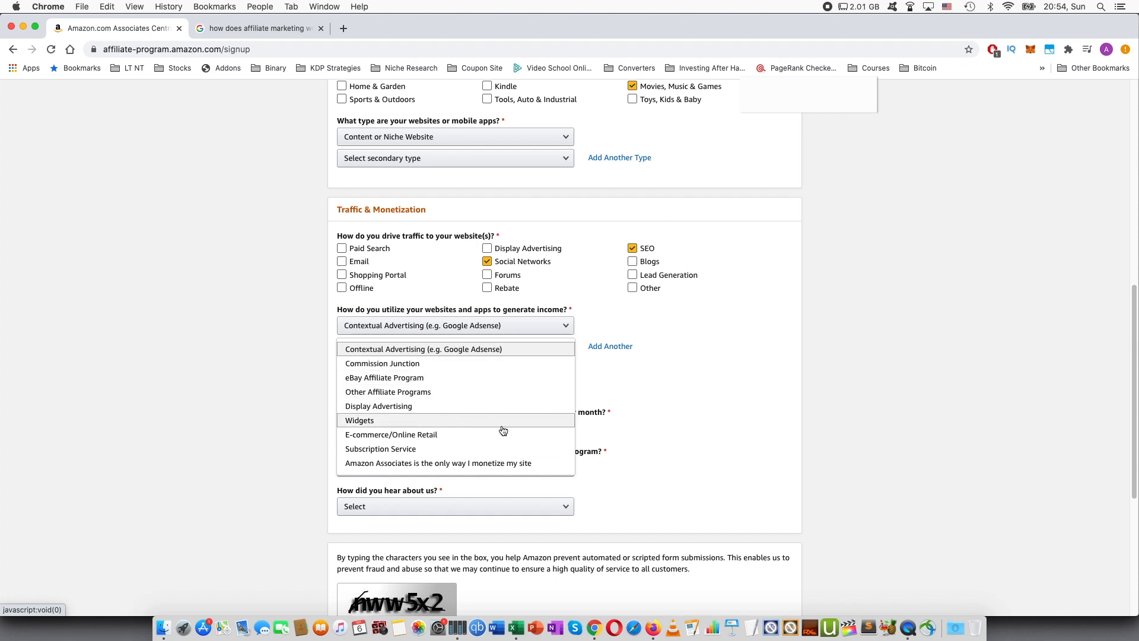
{"action": "left_click", "coordinate": [688, 396]}
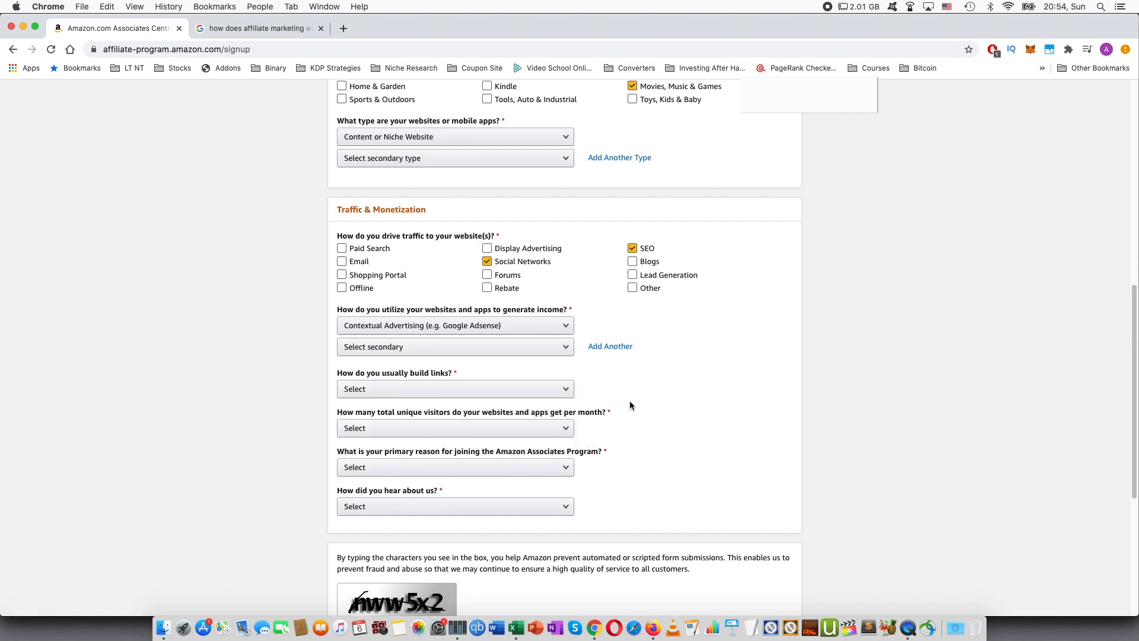
{"action": "left_click", "coordinate": [492, 389]}
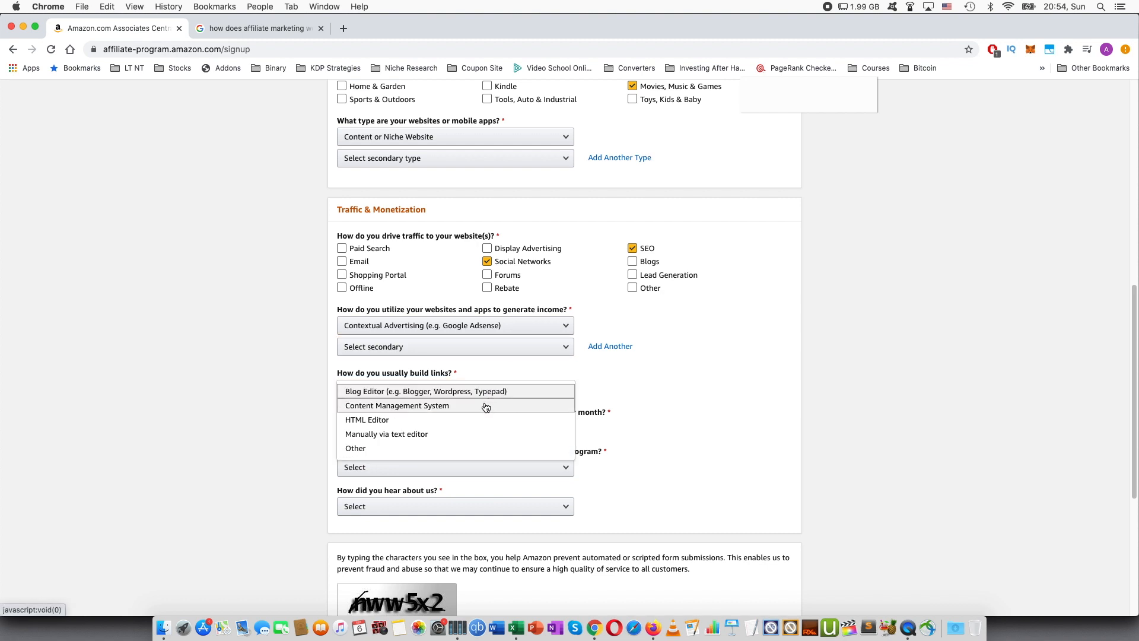
{"action": "left_click", "coordinate": [482, 447]}
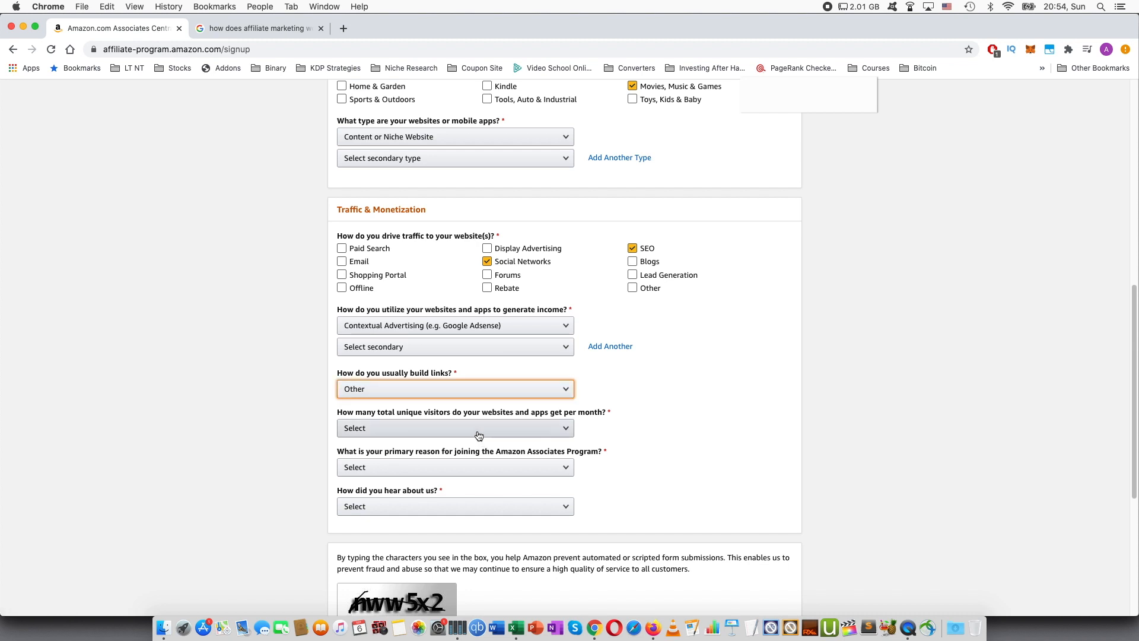
- Set the monthly unique visitors to From 501 to 5,000 and the primary reason for joining to To monetize my site
{"action": "left_click", "coordinate": [438, 431]}
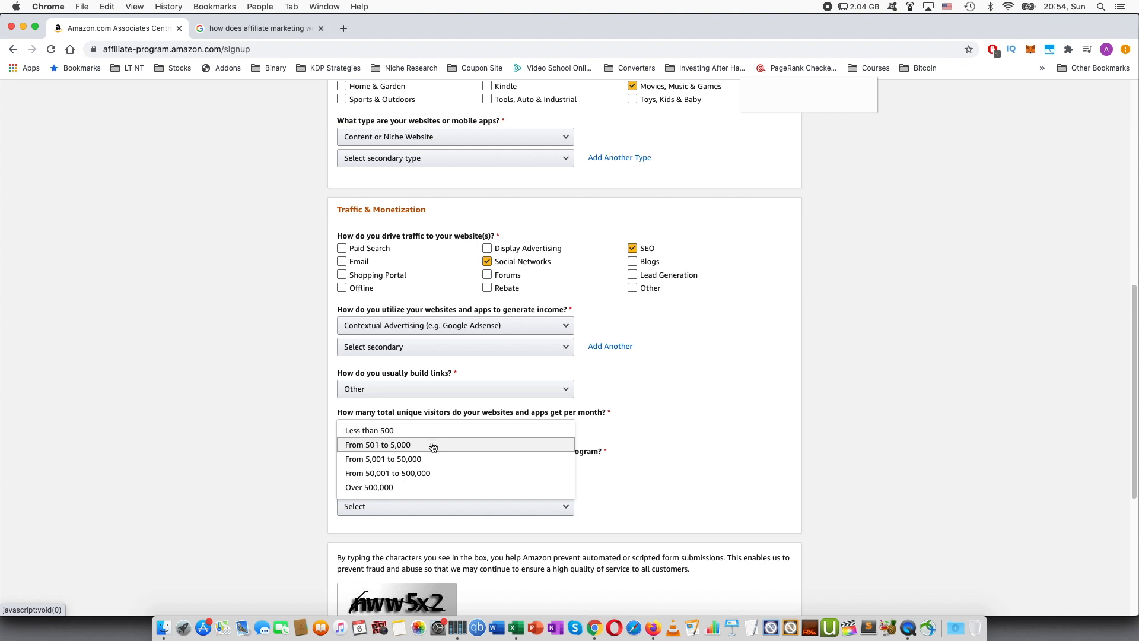
{"action": "left_click", "coordinate": [434, 445]}
{"action": "left_click", "coordinate": [436, 470]}
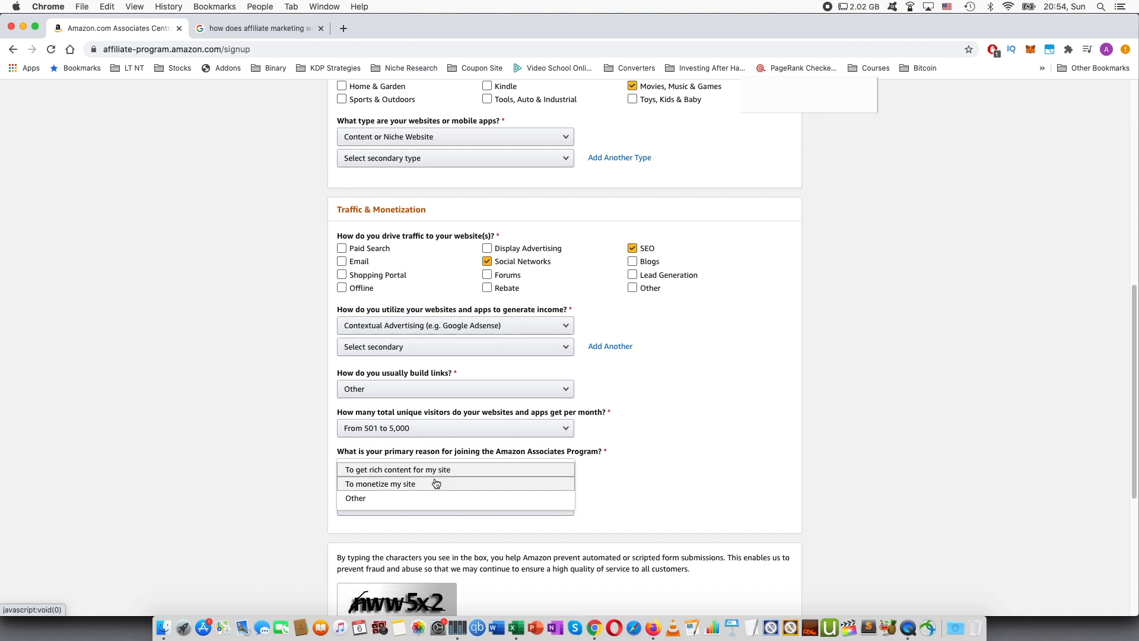
{"action": "left_click", "coordinate": [436, 483]}
- Answer how you heard about the Amazon Associates Program with Word of Mouth
{"action": "scroll", "coordinate": [457, 470], "scroll_direction": "down", "scroll_amount": 3}
{"action": "left_click", "coordinate": [417, 415]}
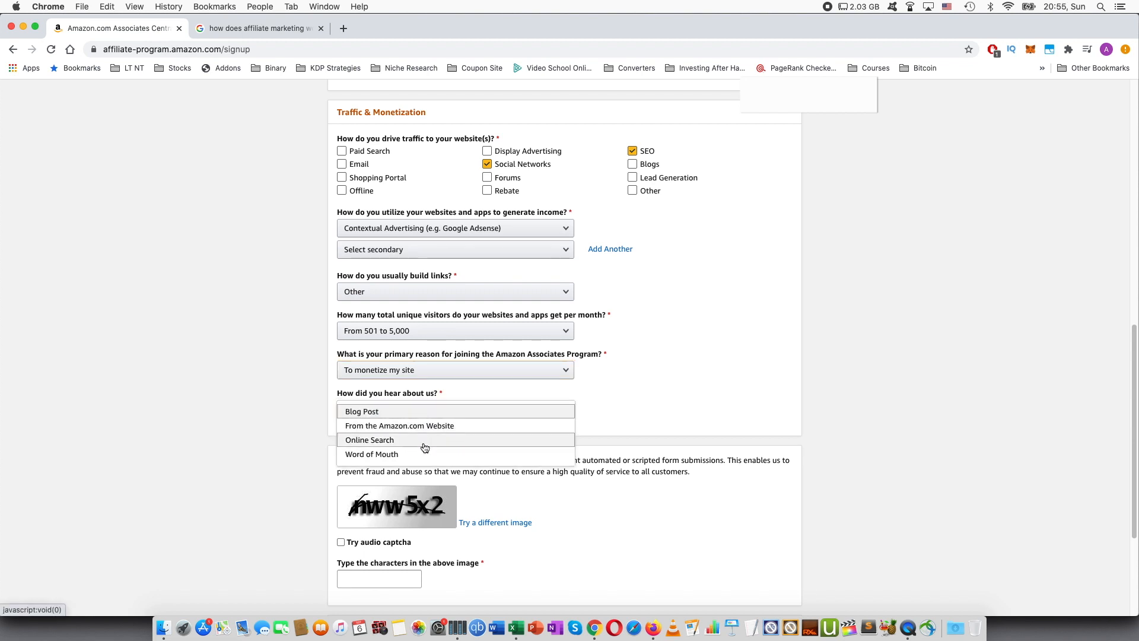
{"action": "left_click", "coordinate": [422, 456]}
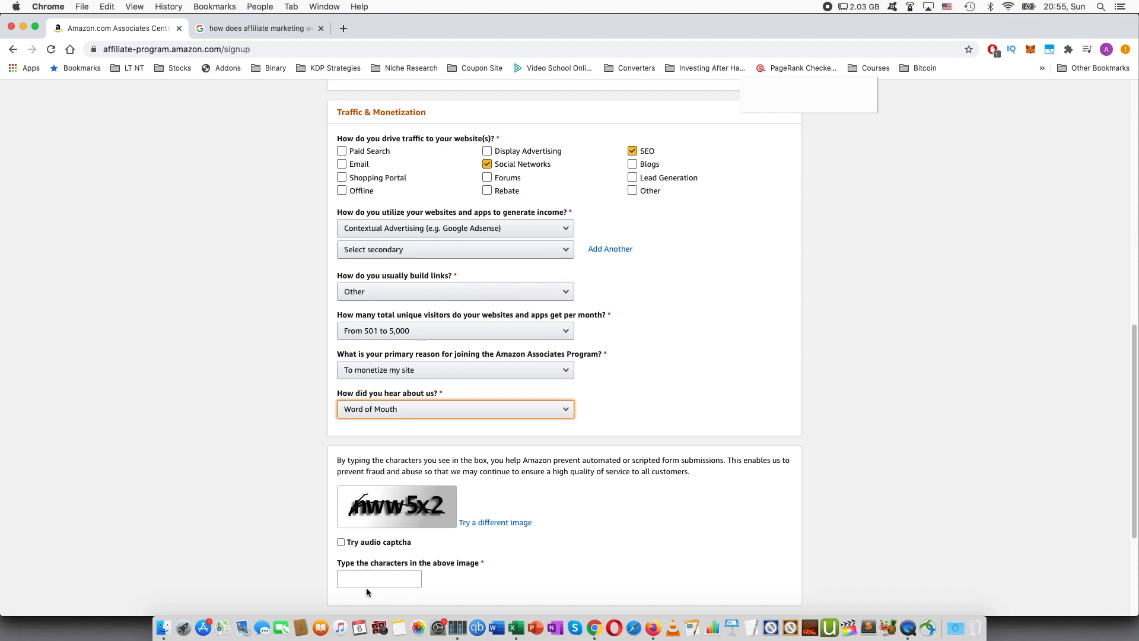
- Enter the captcha characters shown in the verification image
{"action": "left_click", "coordinate": [368, 578]}
{"action": "type", "text": "n"}
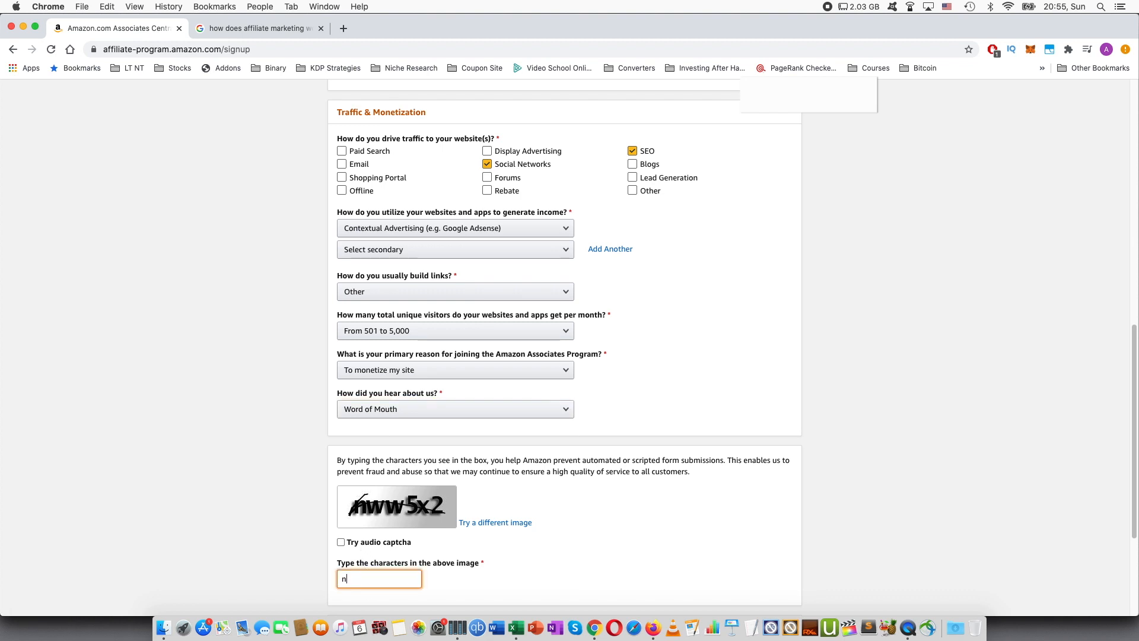
{"action": "type", "text": "ww5x2"}
- Agree to the Associates Program Operating Agreement and submit the completed profile form
{"action": "scroll", "coordinate": [447, 472], "scroll_direction": "down", "scroll_amount": 5}
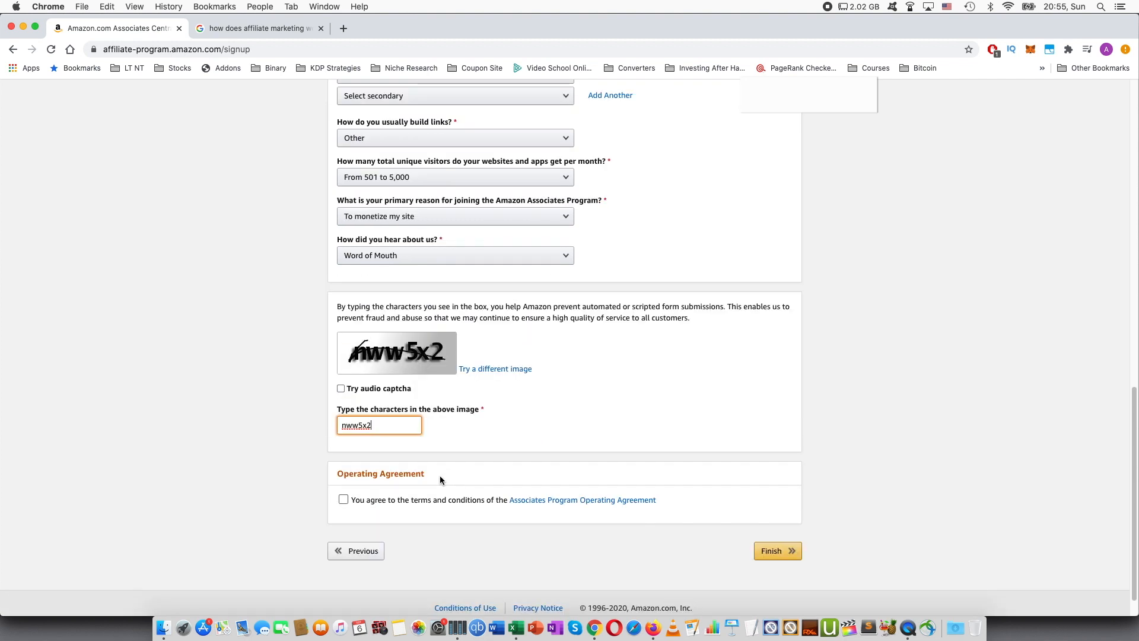
{"action": "left_click", "coordinate": [411, 500]}
{"action": "left_click", "coordinate": [781, 555]}
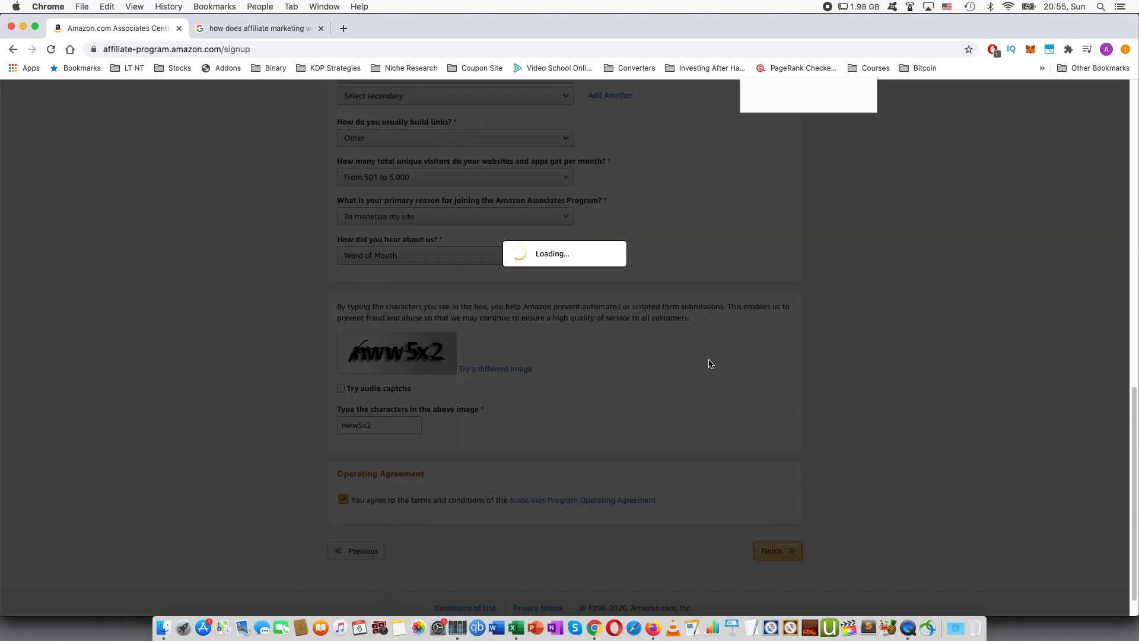